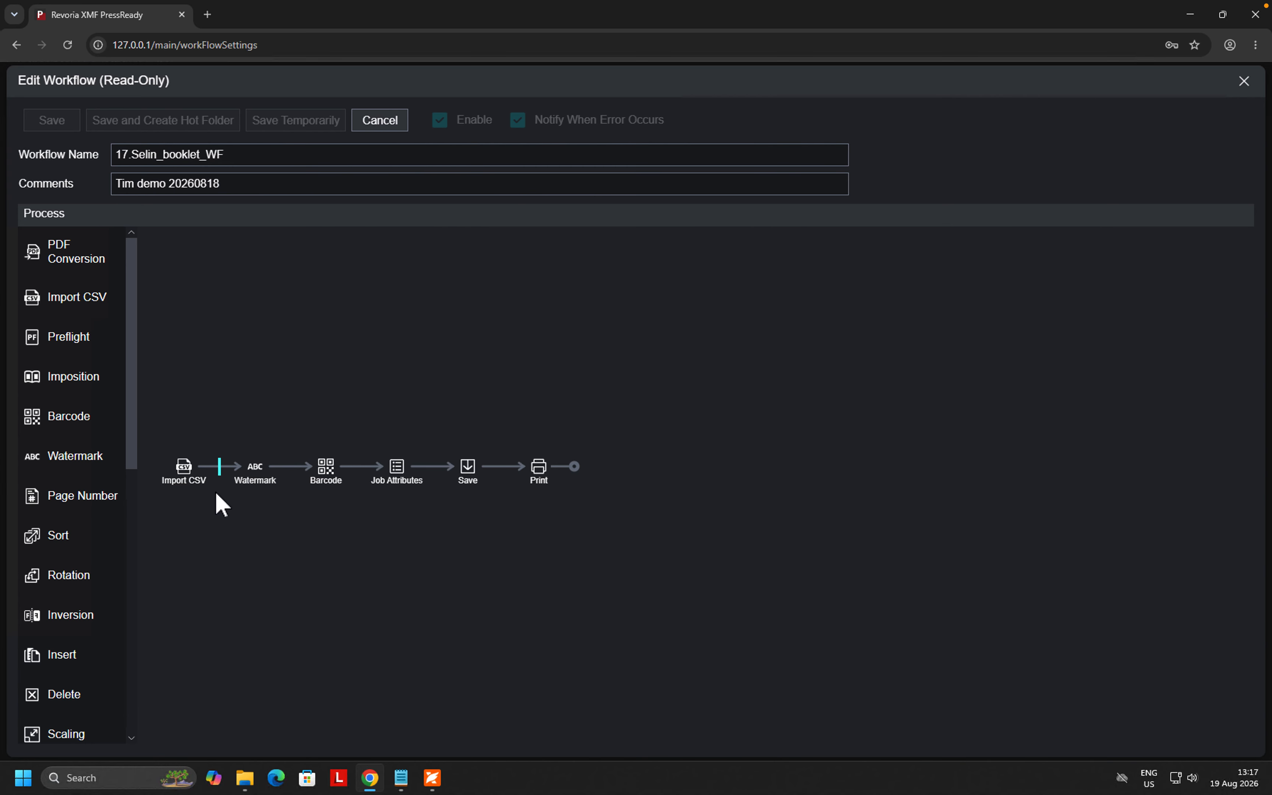
- Review the Import CSV and Watermark step properties without changing them
{"action": "right_click", "coordinate": [189, 473]}
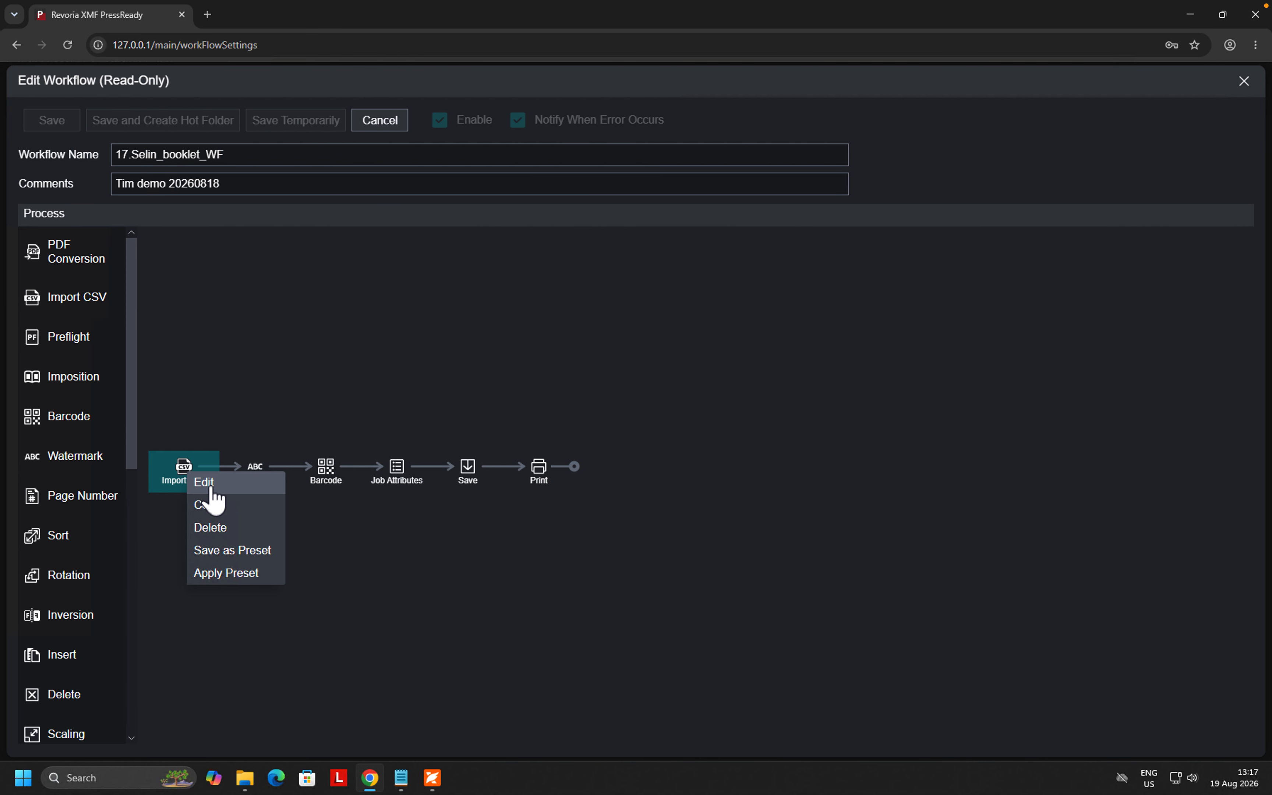
{"action": "left_click", "coordinate": [208, 486]}
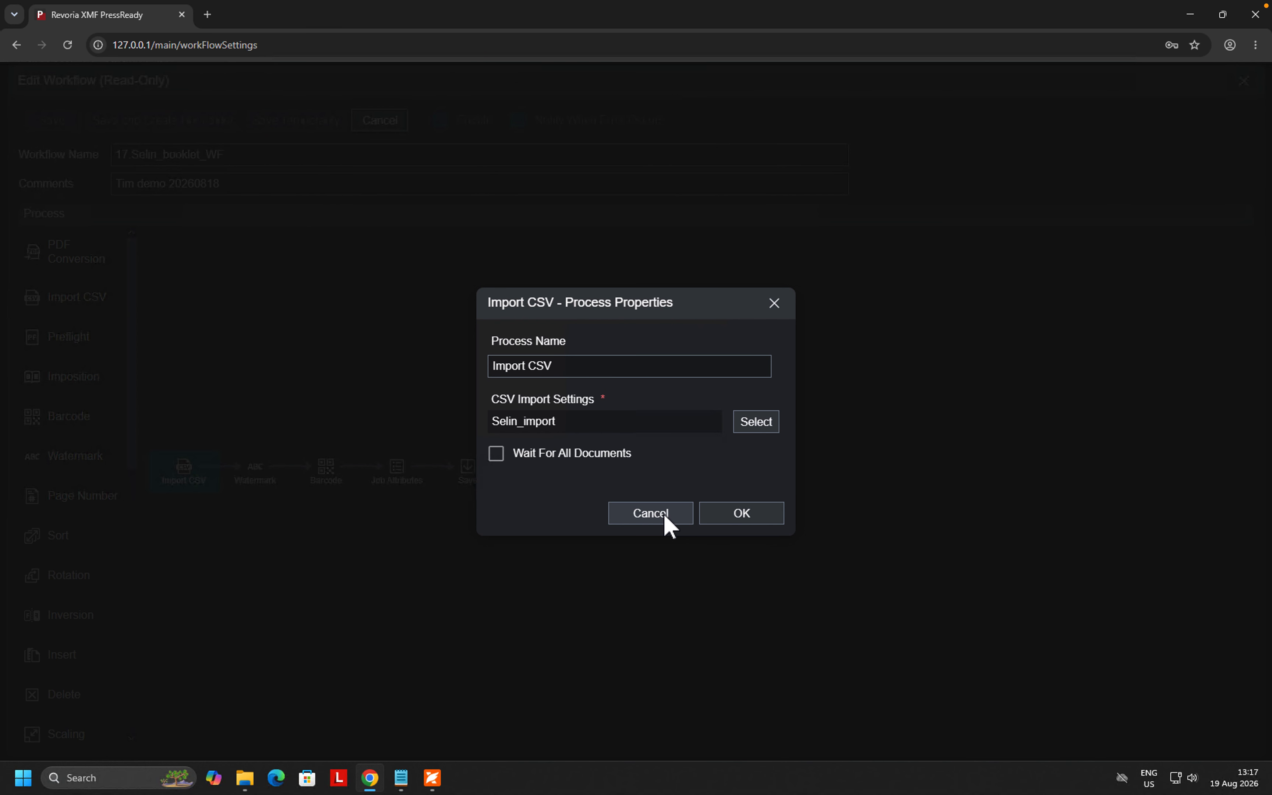
{"action": "left_click", "coordinate": [664, 517]}
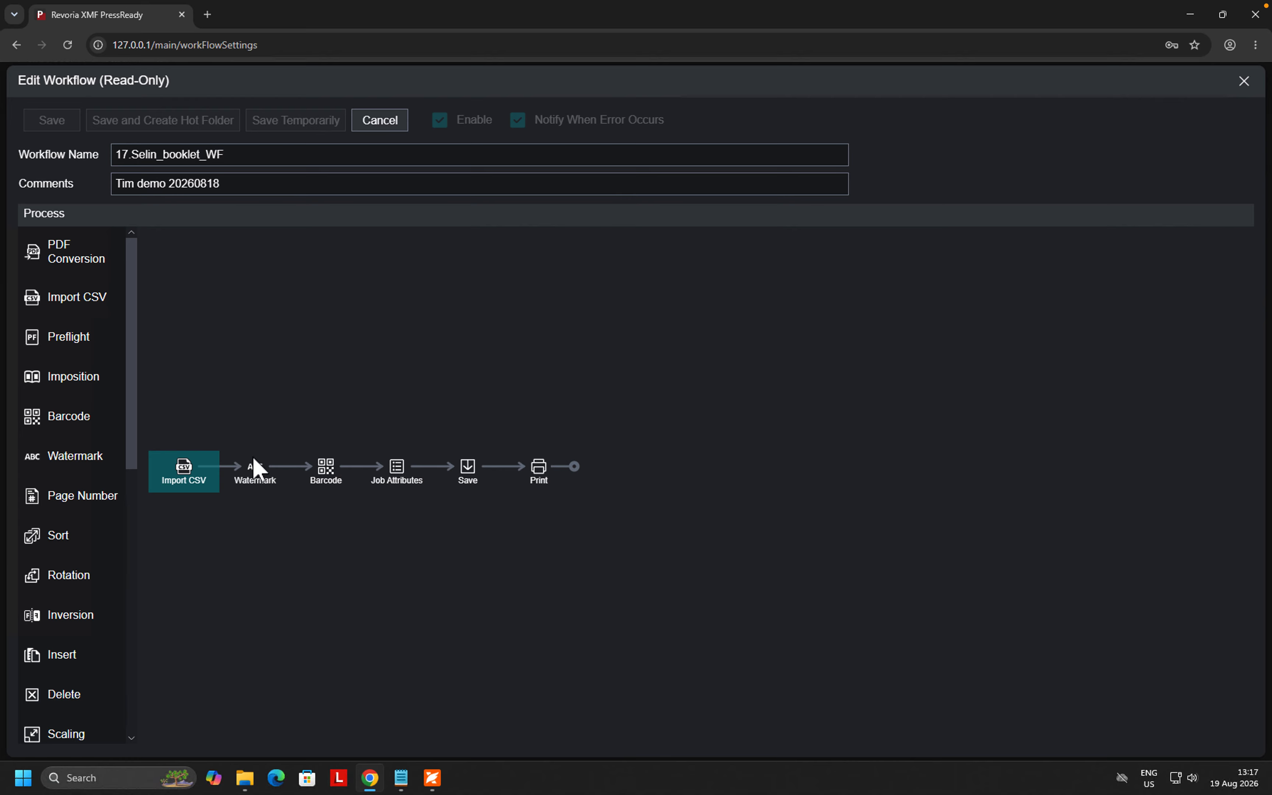
{"action": "right_click", "coordinate": [259, 468]}
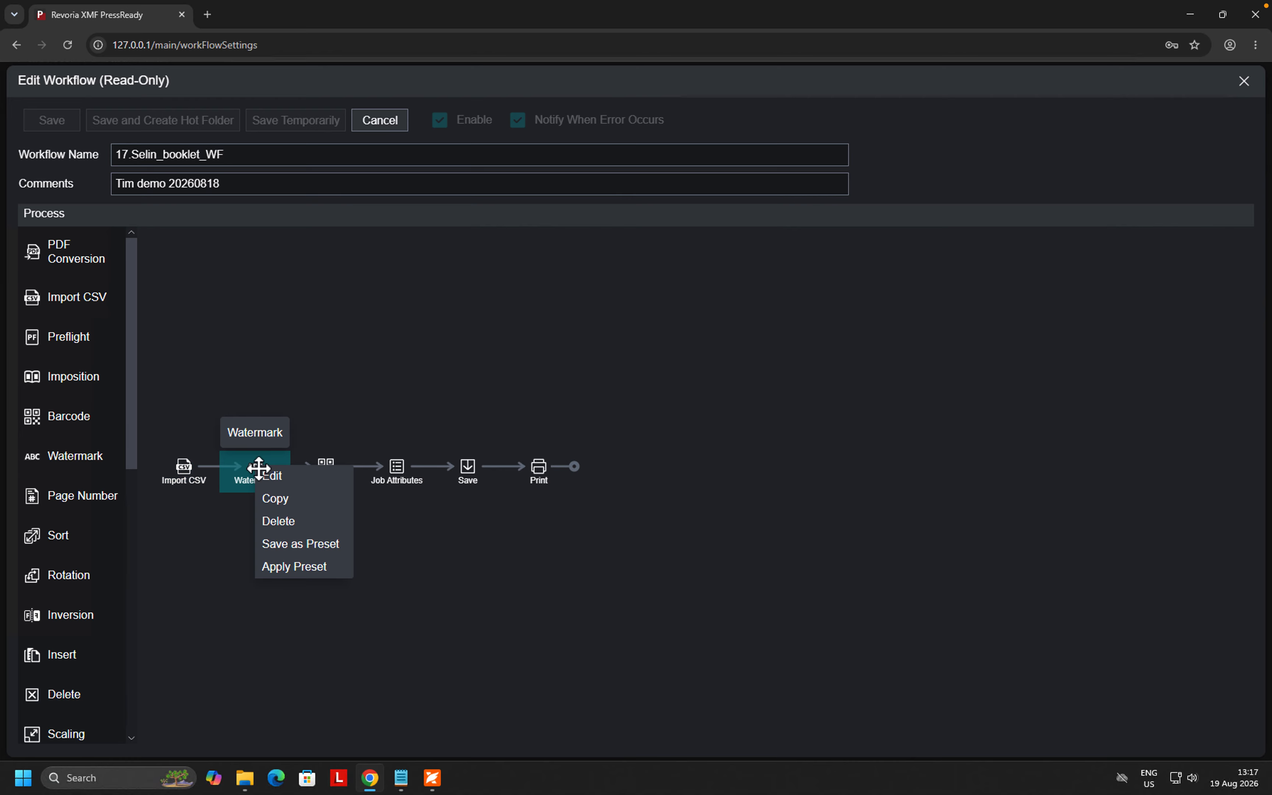
{"action": "left_click", "coordinate": [285, 478]}
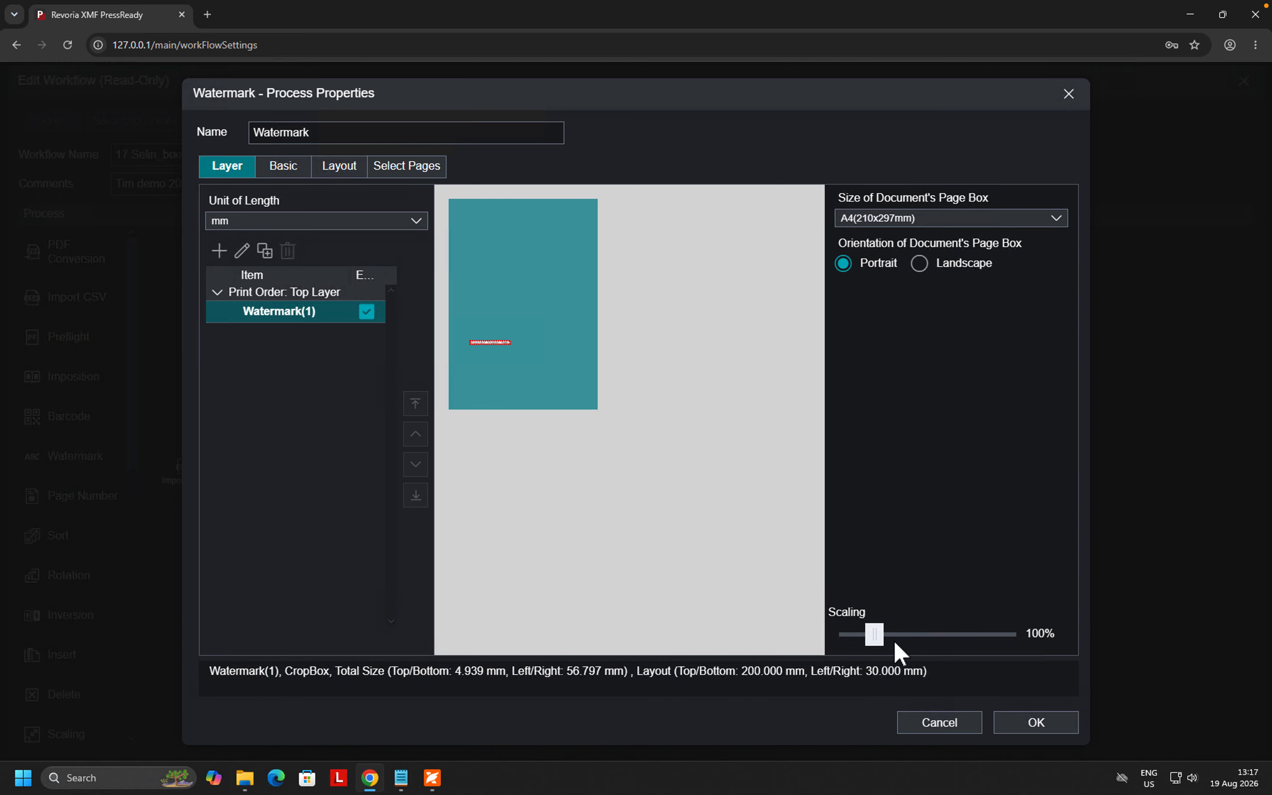
{"action": "left_click", "coordinate": [938, 725]}
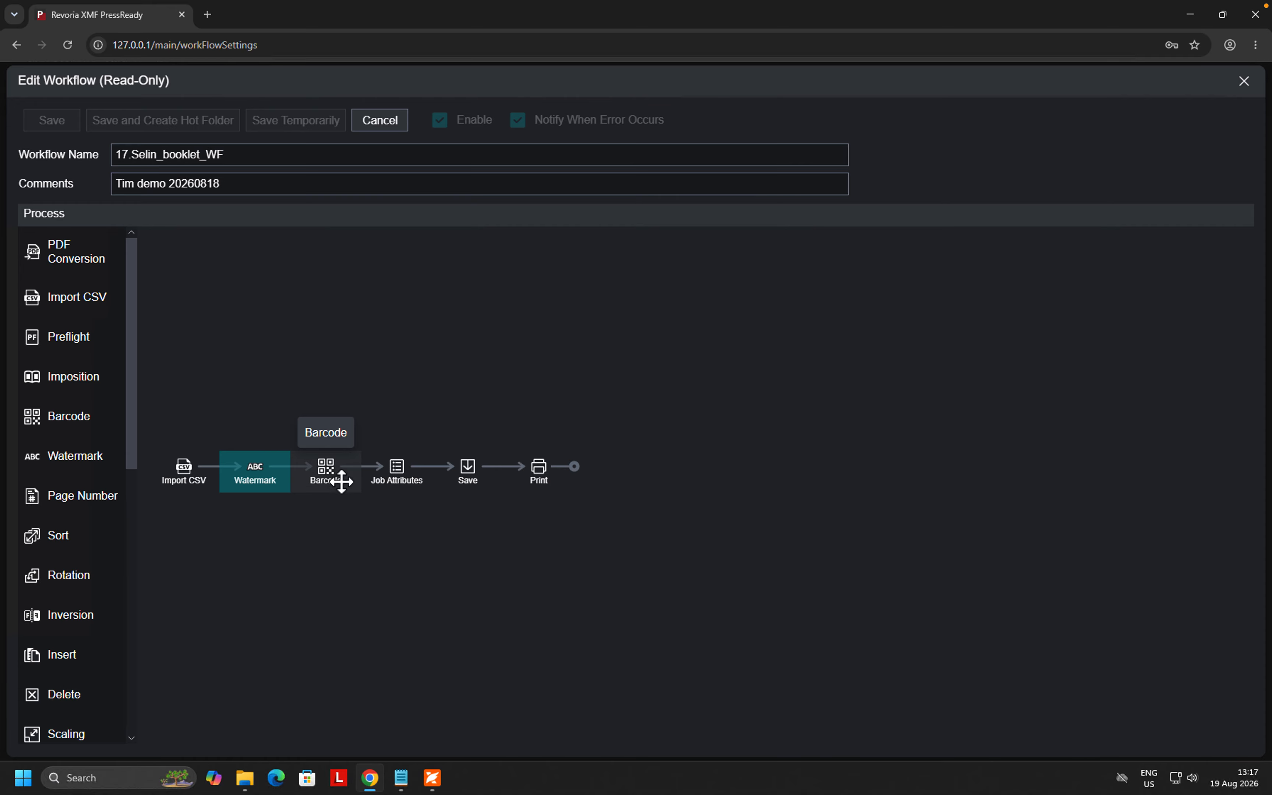
- Review the Barcode and Job Attributes step properties, leaving them unchanged
{"action": "right_click", "coordinate": [332, 476]}
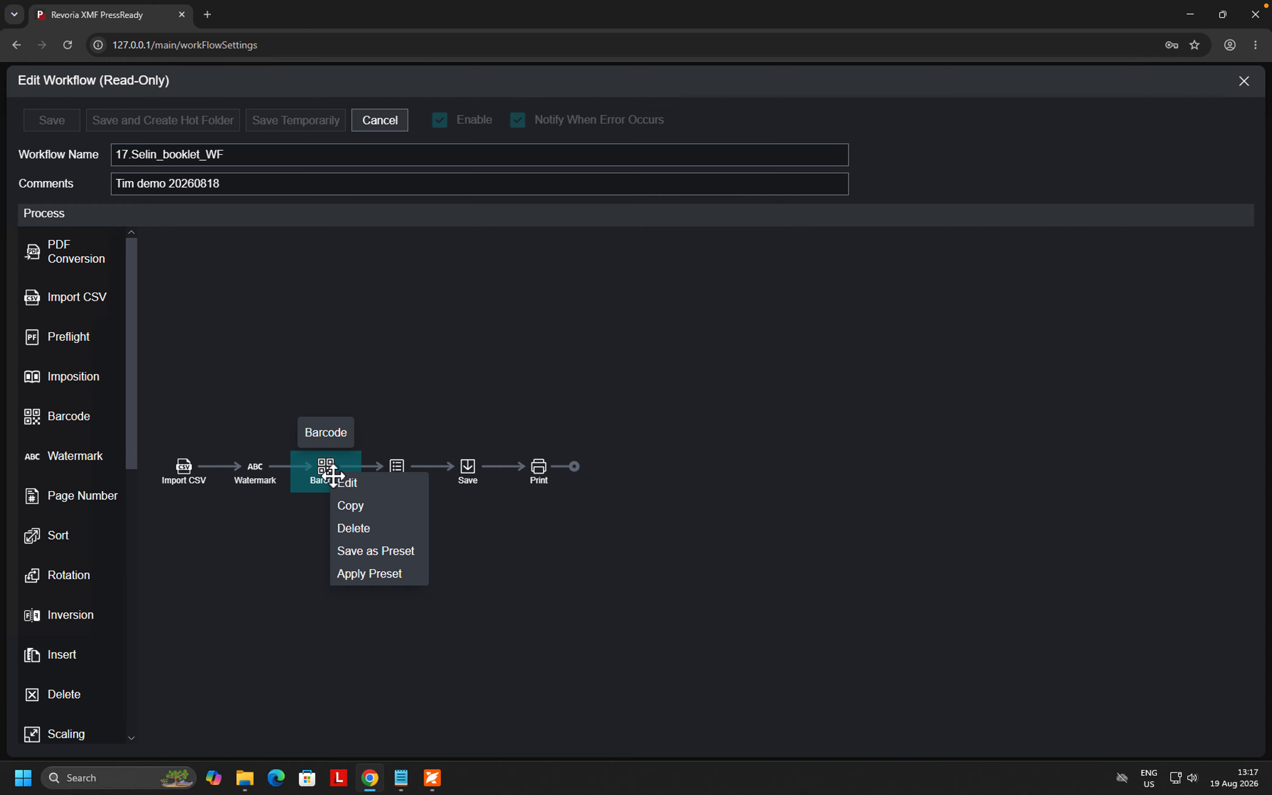
{"action": "left_click", "coordinate": [357, 484]}
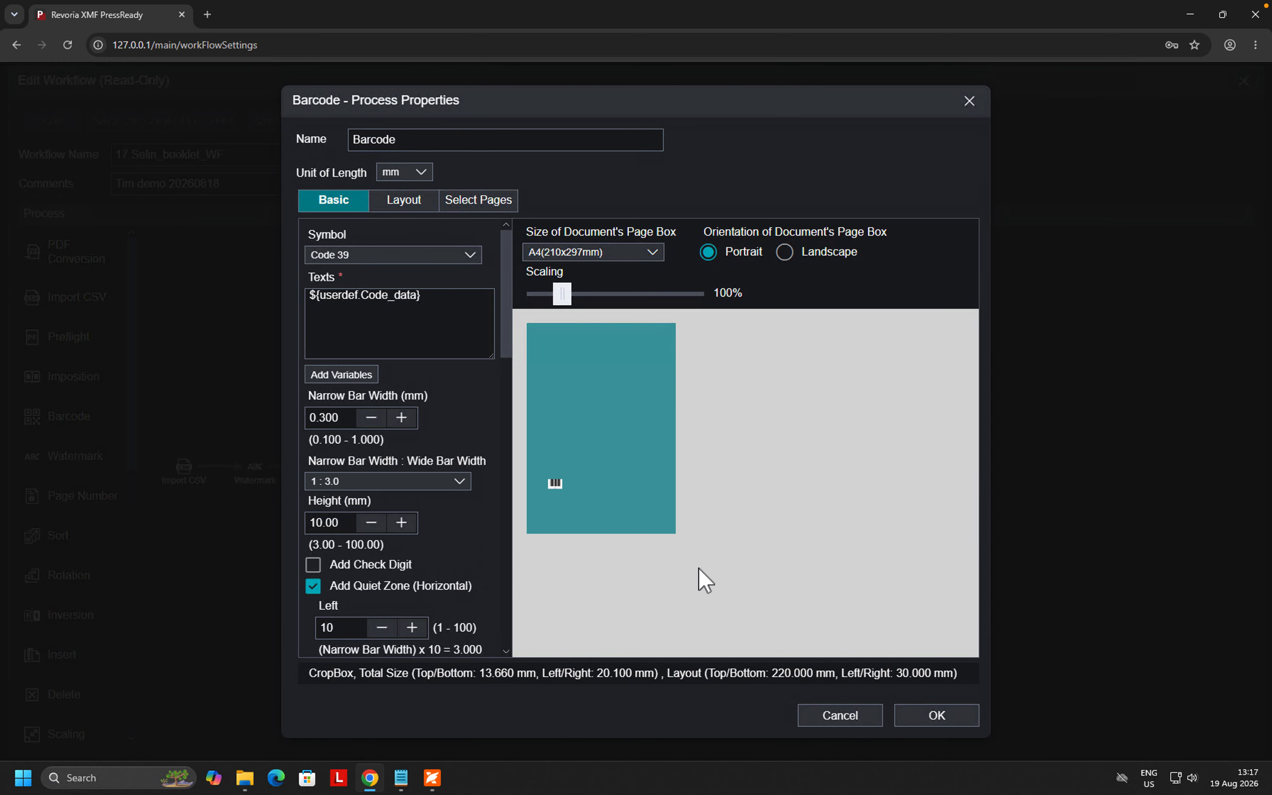
{"action": "left_click", "coordinate": [841, 714]}
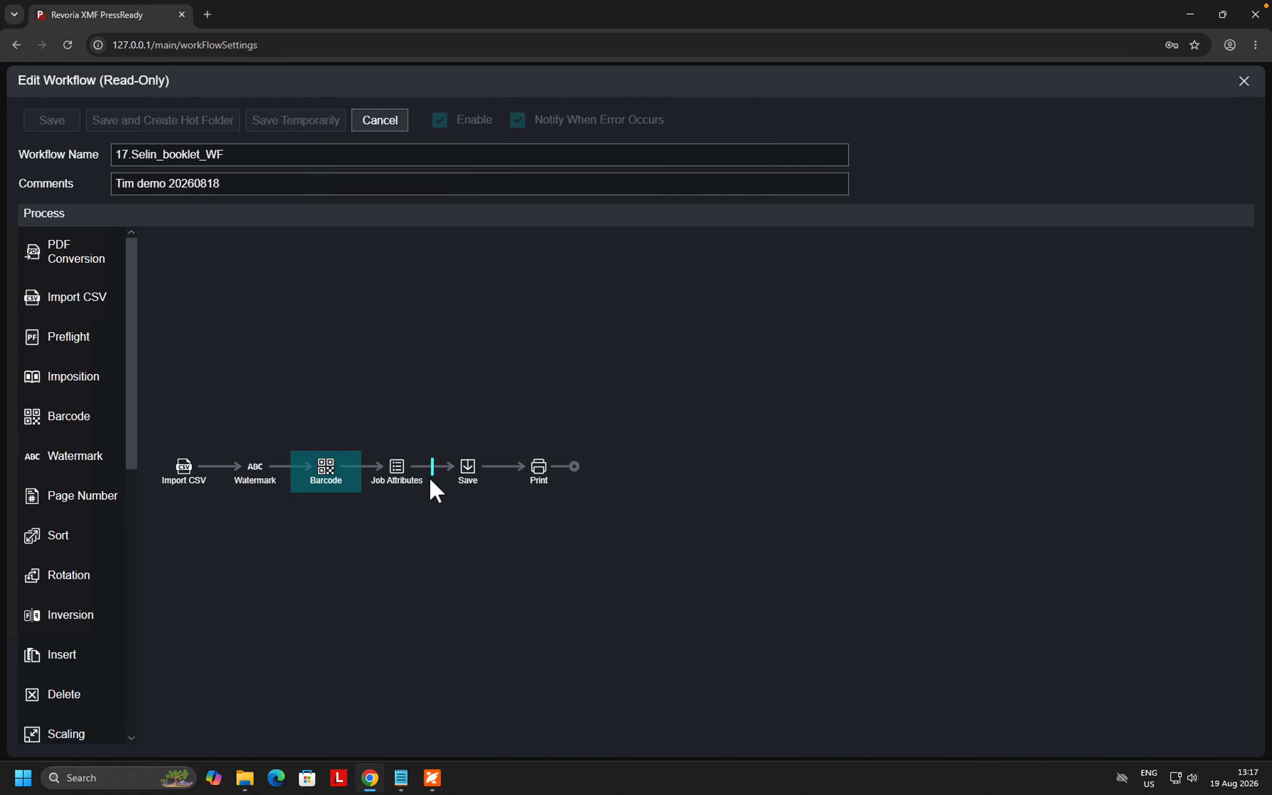
{"action": "left_click", "coordinate": [400, 471]}
{"action": "right_click", "coordinate": [400, 471]}
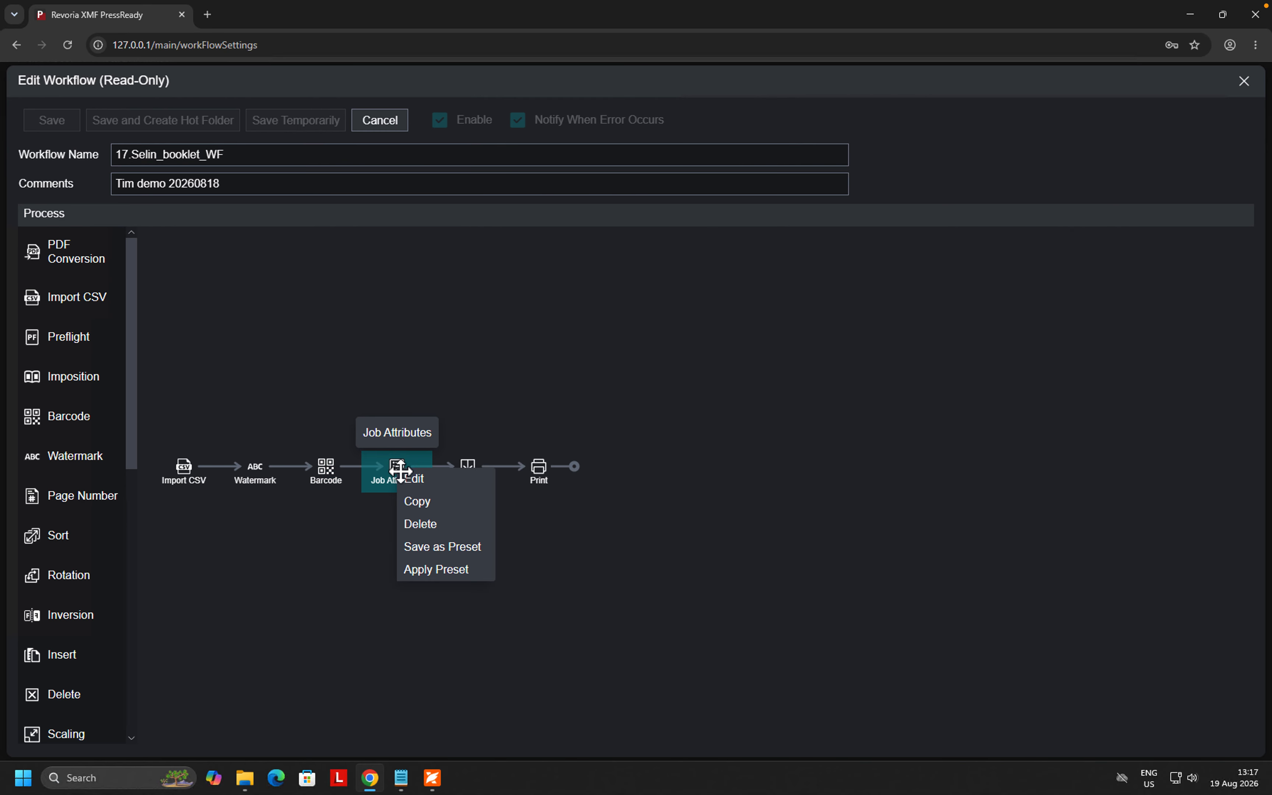
{"action": "left_click", "coordinate": [424, 480]}
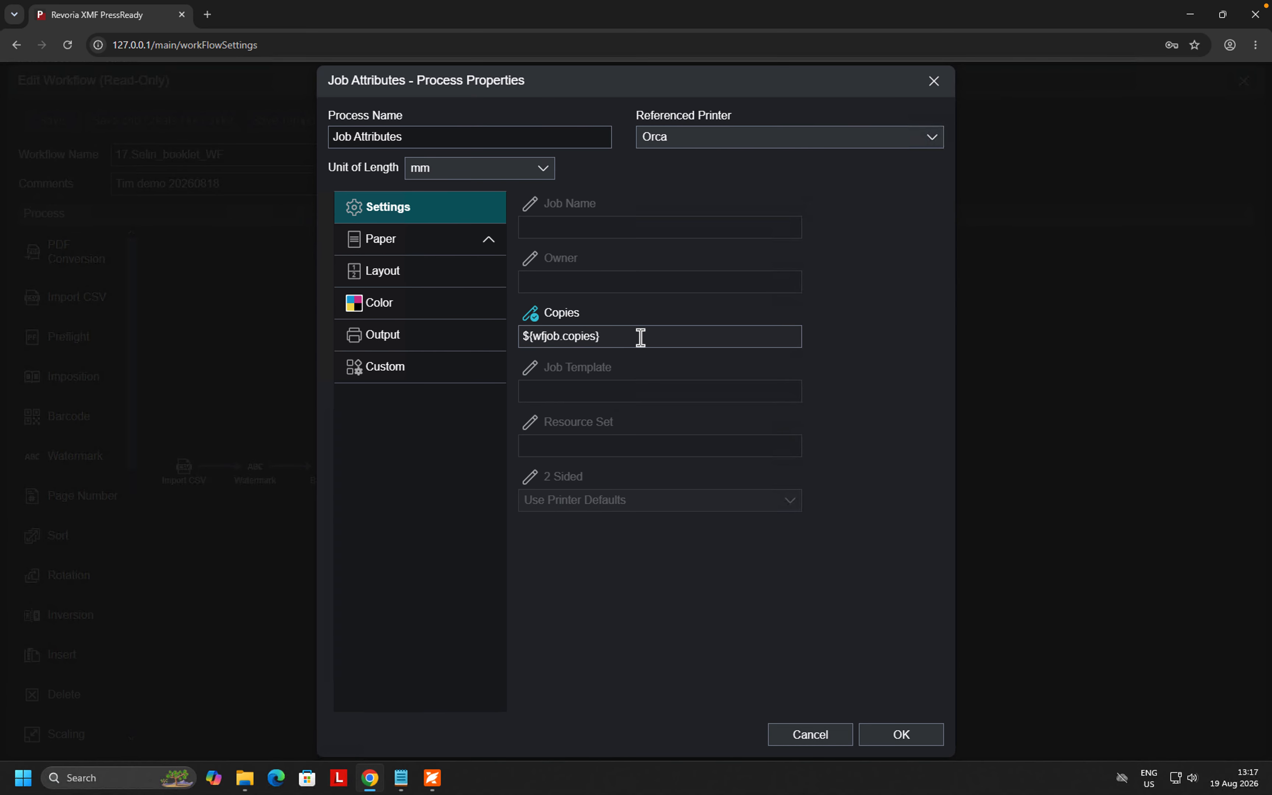
{"action": "left_click", "coordinate": [810, 739]}
- Check the Save and Print step properties unchanged, then exit the editor without saving
{"action": "left_click", "coordinate": [471, 466]}
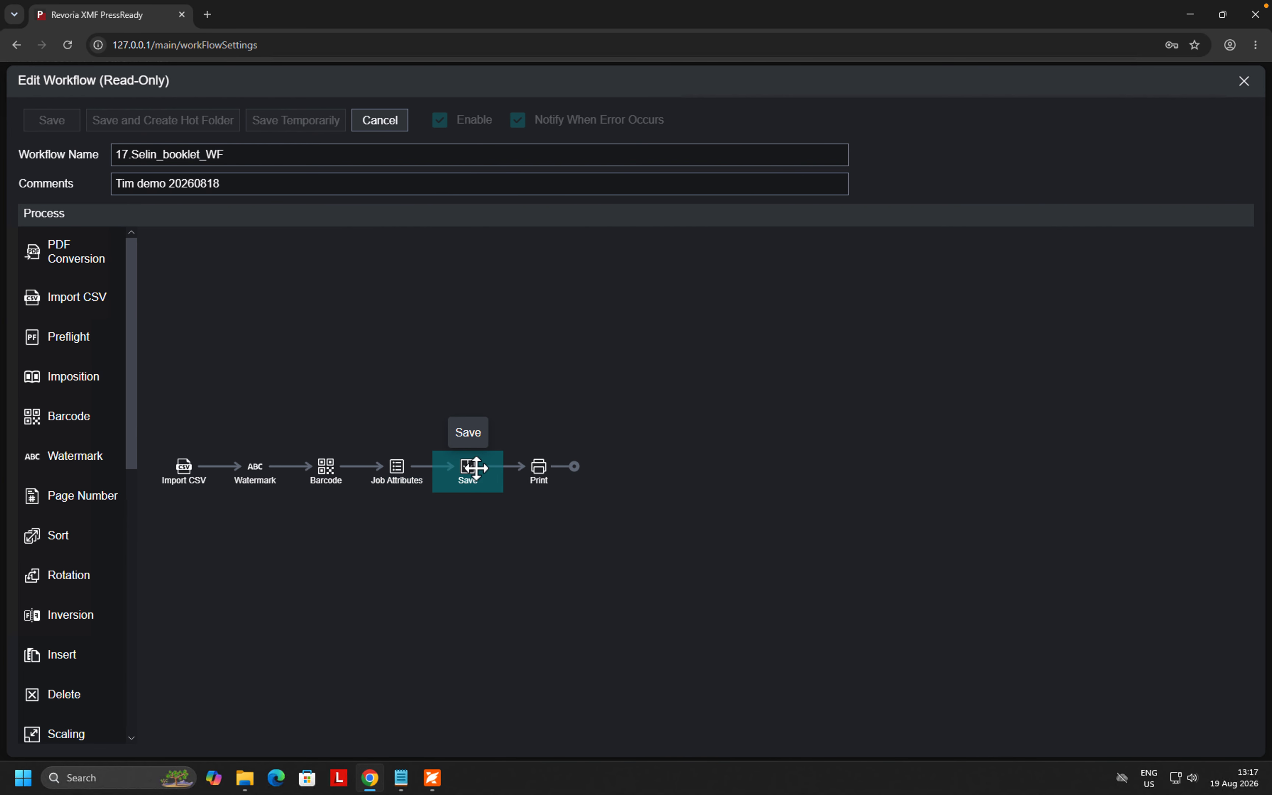
{"action": "right_click", "coordinate": [473, 466]}
{"action": "left_click", "coordinate": [494, 478]}
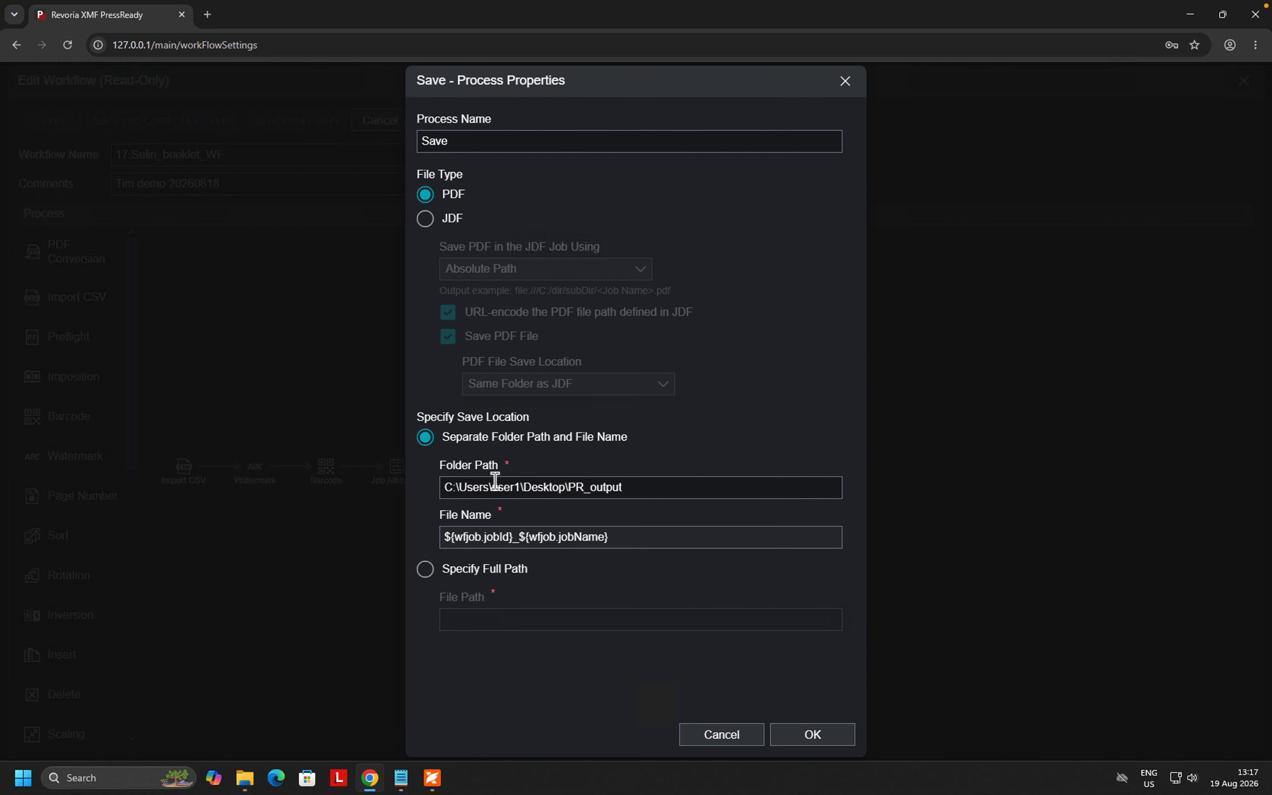
{"action": "left_click", "coordinate": [723, 737]}
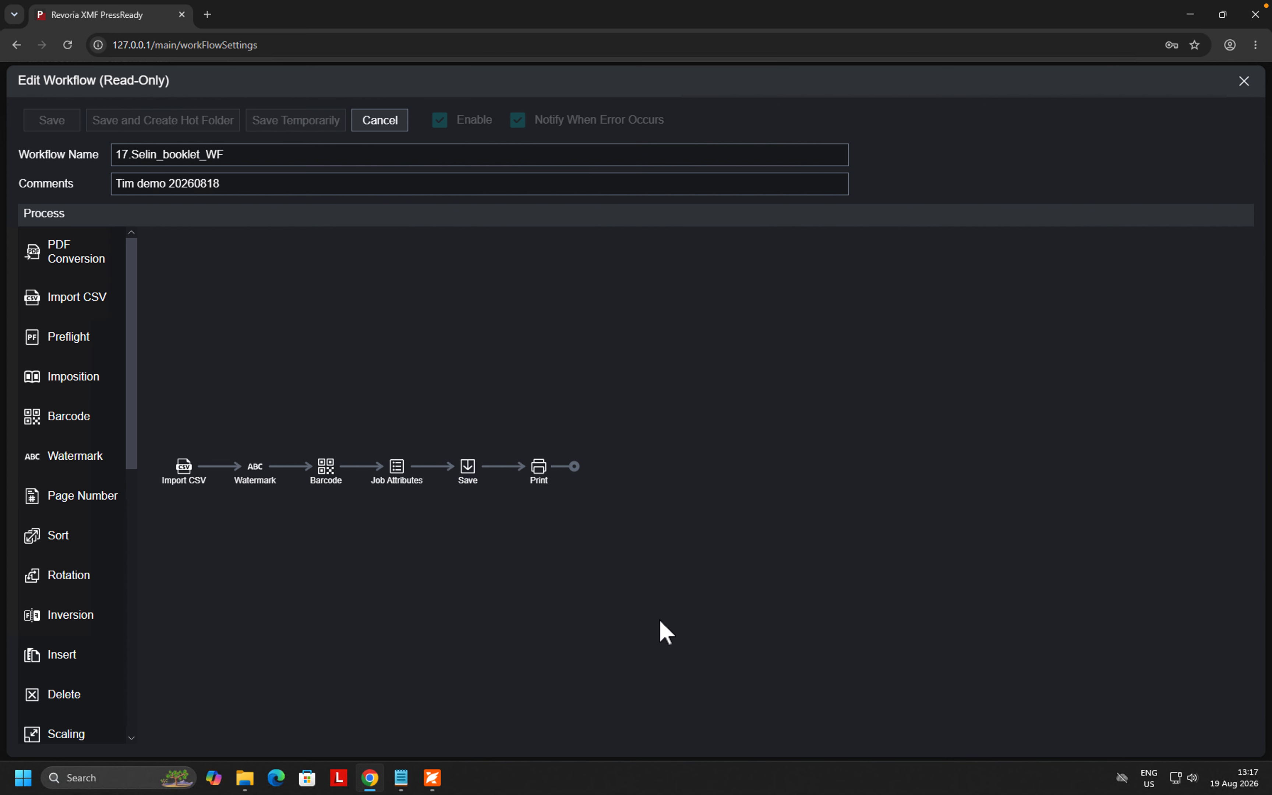
{"action": "right_click", "coordinate": [546, 473]}
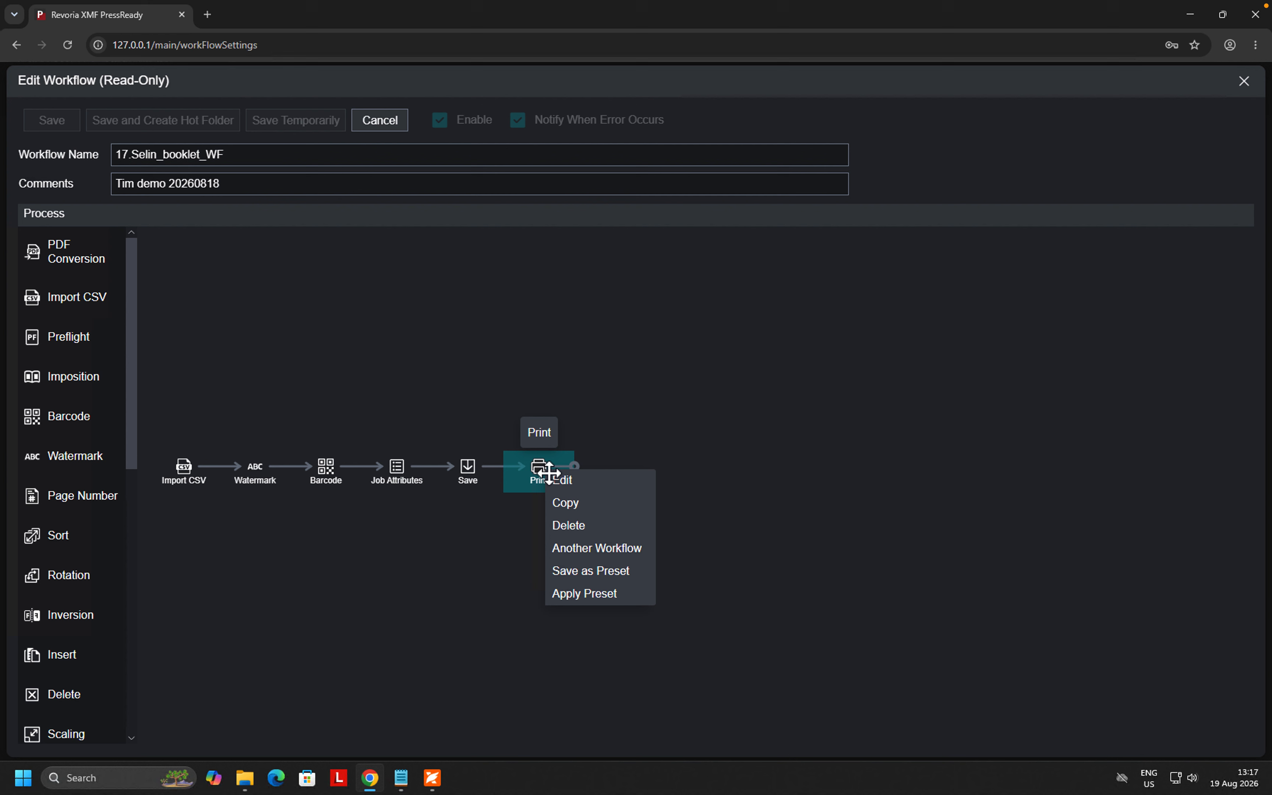
{"action": "left_click", "coordinate": [584, 489]}
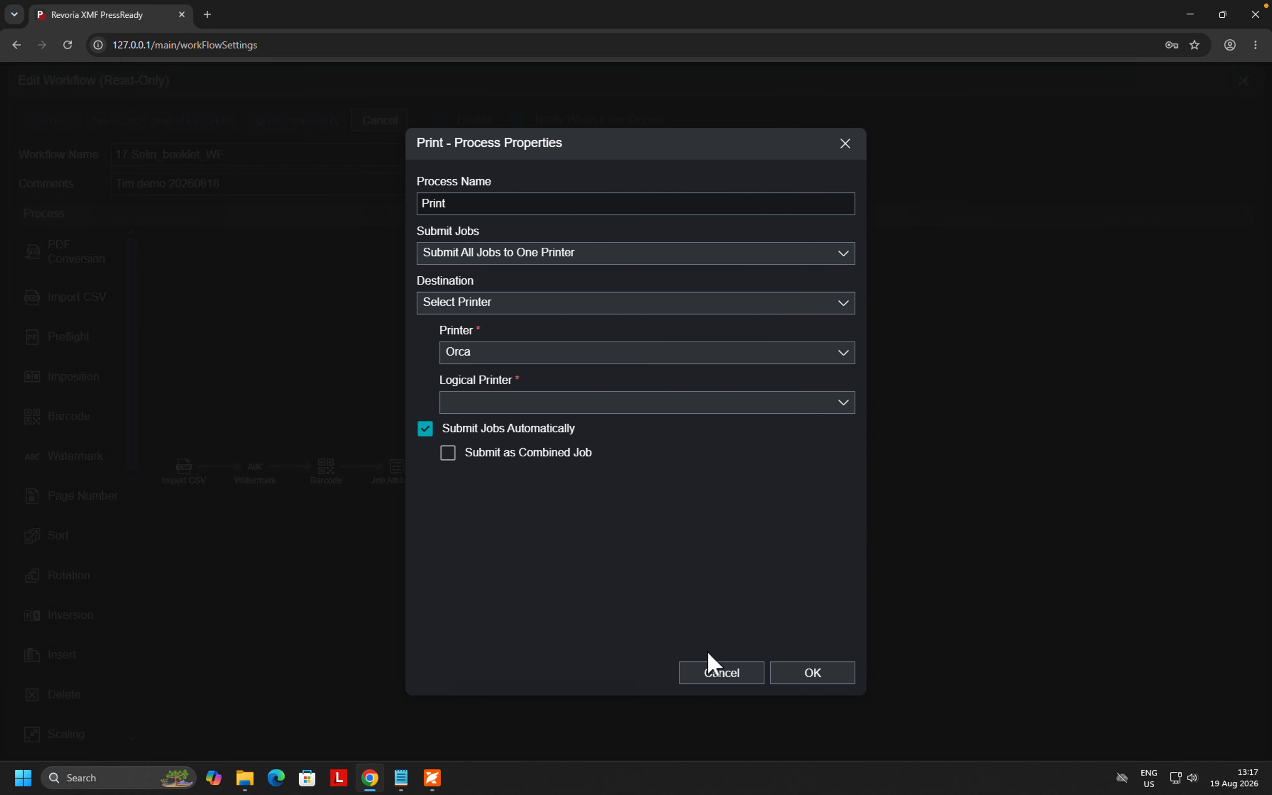
{"action": "left_click", "coordinate": [721, 674]}
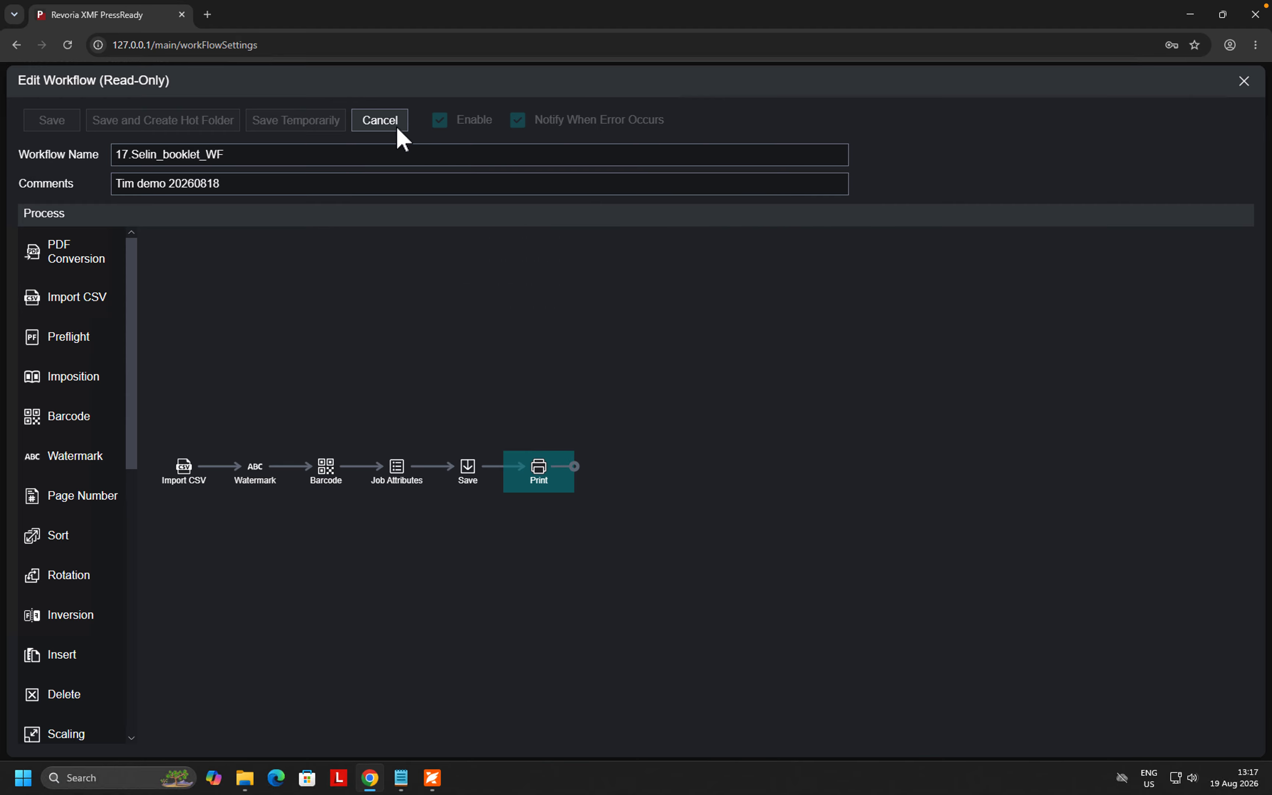
{"action": "left_click", "coordinate": [386, 123]}
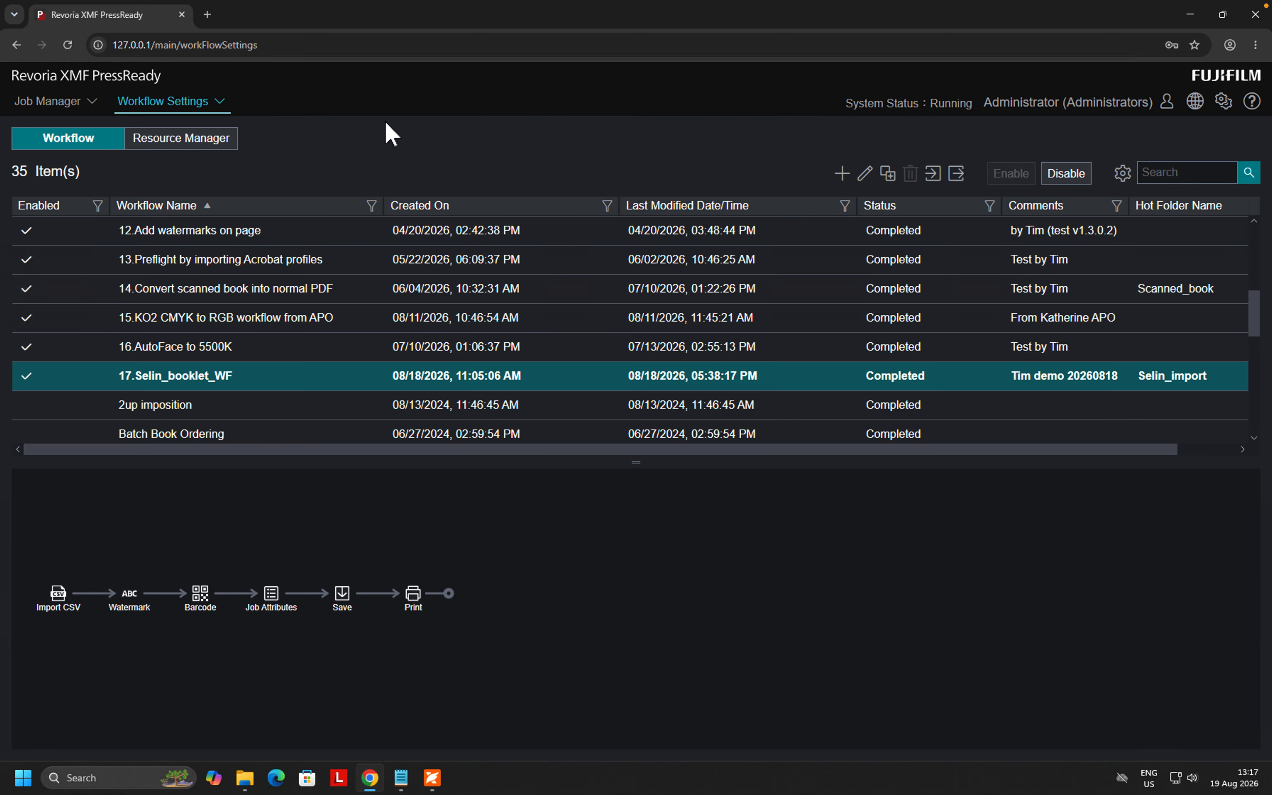
- Look over the PR_output PDFs on the desktop, then show PressReady's Incoming Jobs list
{"action": "left_click", "coordinate": [1191, 15]}
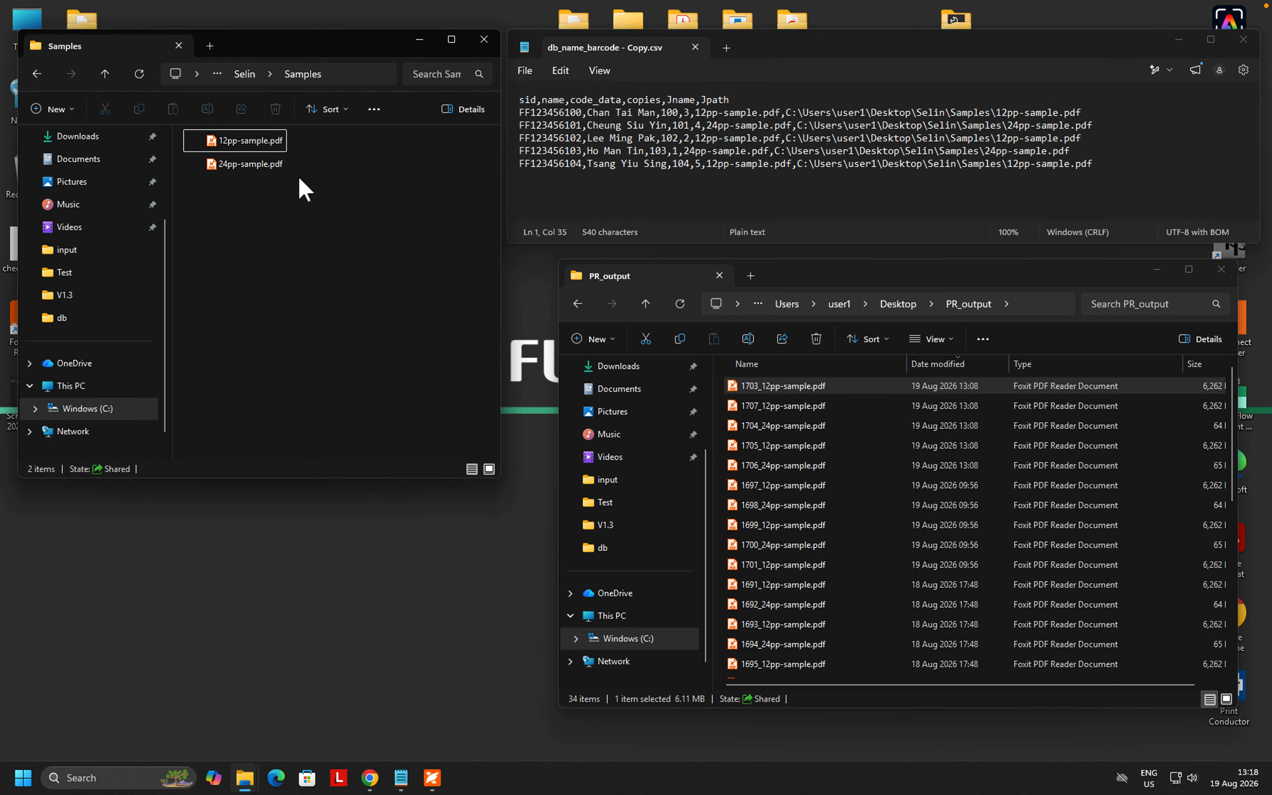
{"action": "left_click", "coordinate": [369, 778]}
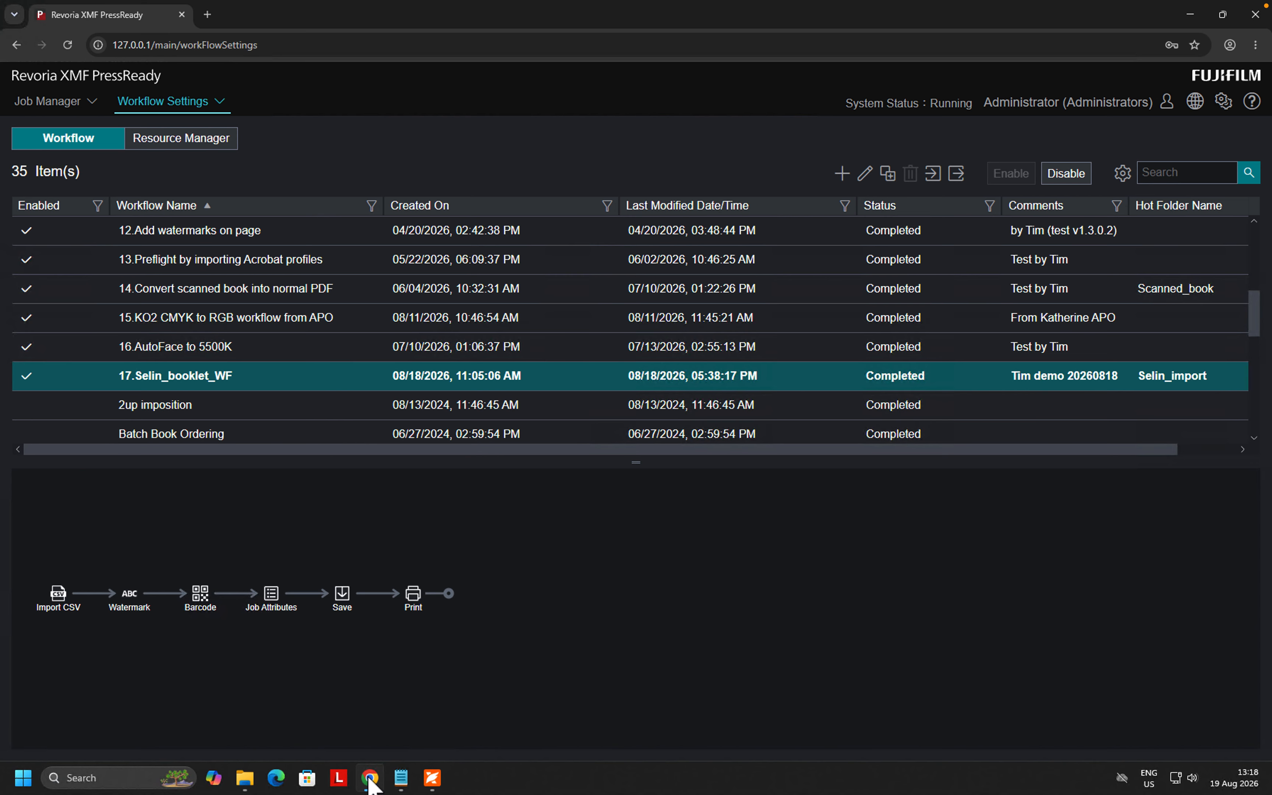
{"action": "left_click", "coordinate": [78, 103]}
{"action": "left_click", "coordinate": [64, 126]}
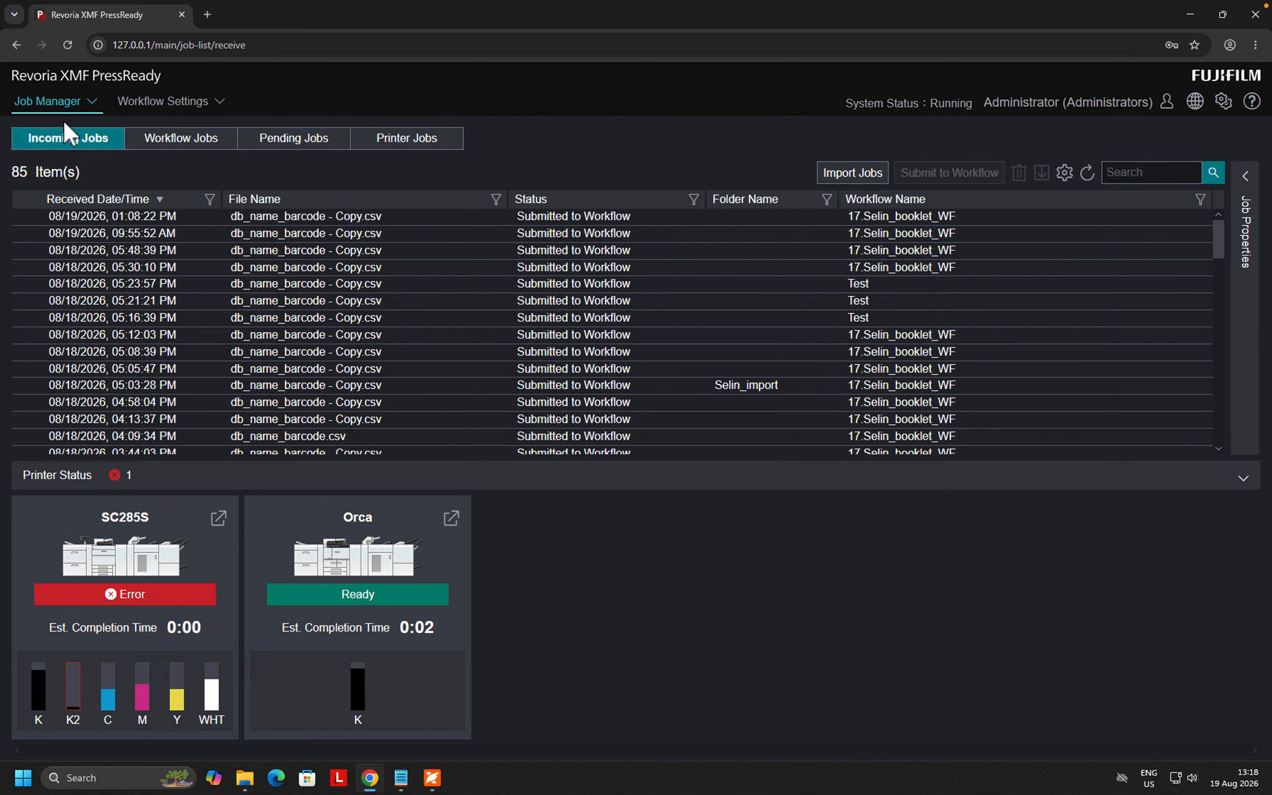
- Start a job import and choose the file db_name_barcode - Copy.csv
{"action": "left_click", "coordinate": [848, 174]}
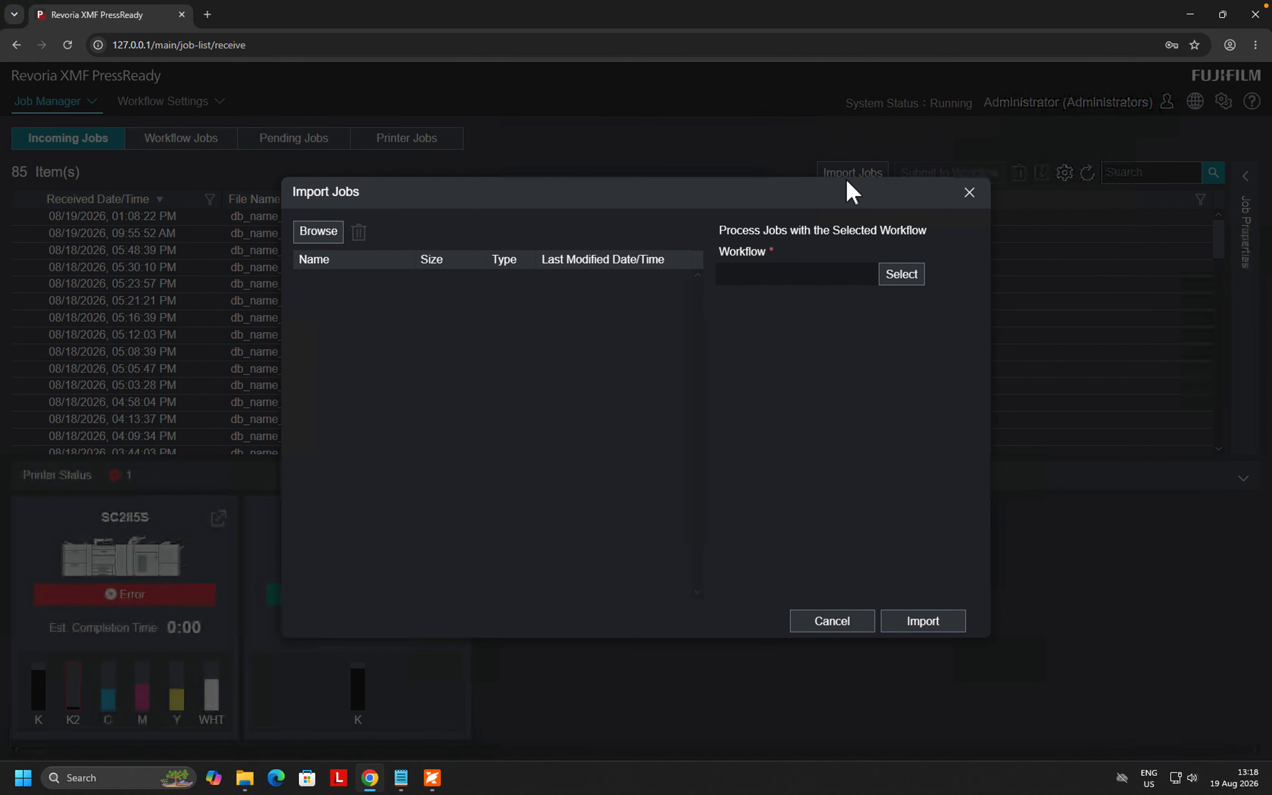
{"action": "left_click", "coordinate": [317, 237]}
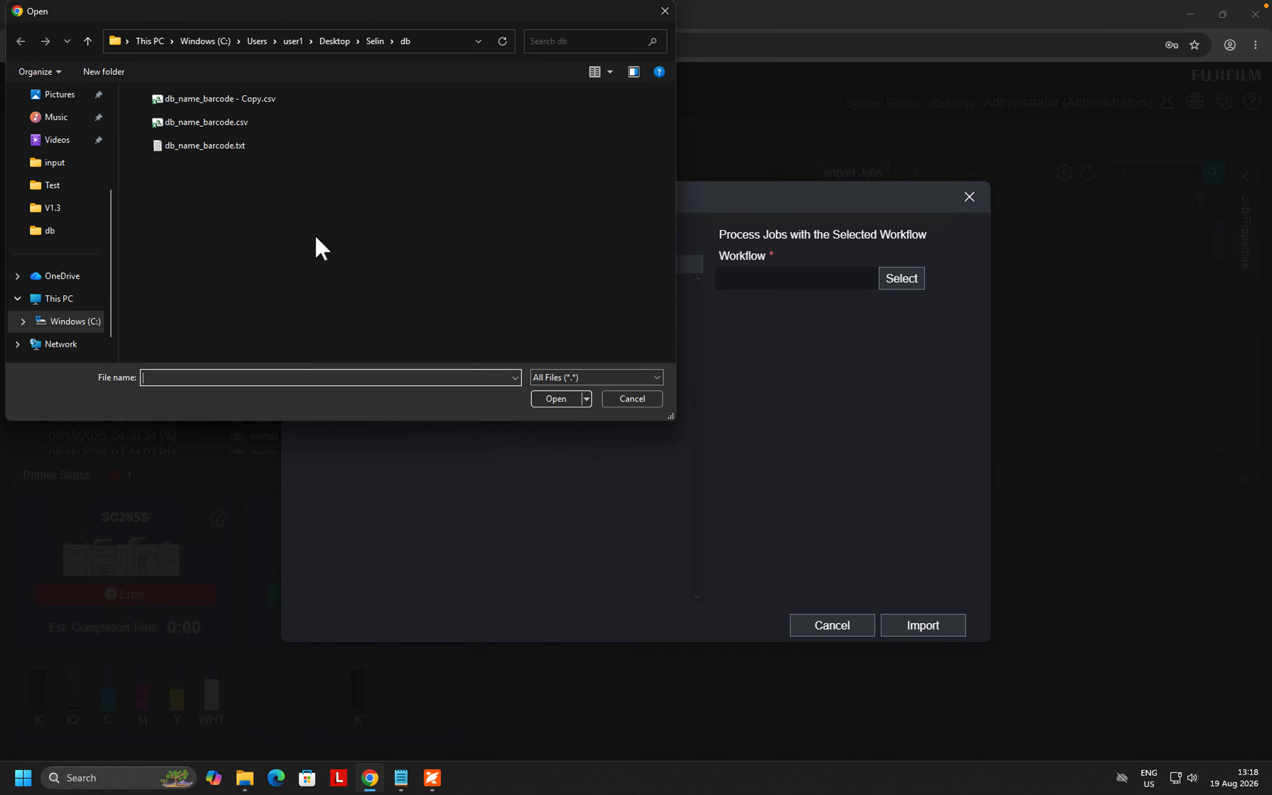
{"action": "left_click", "coordinate": [244, 104]}
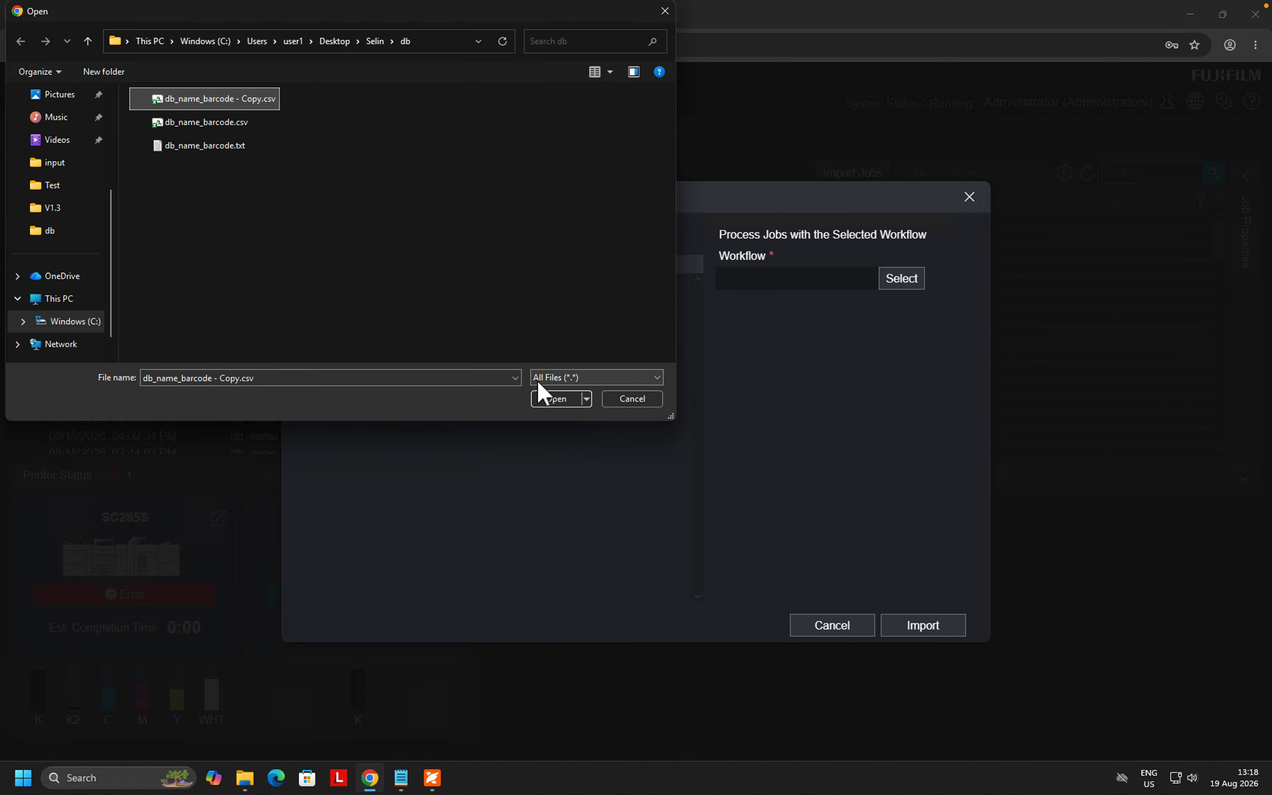
{"action": "left_click", "coordinate": [559, 398]}
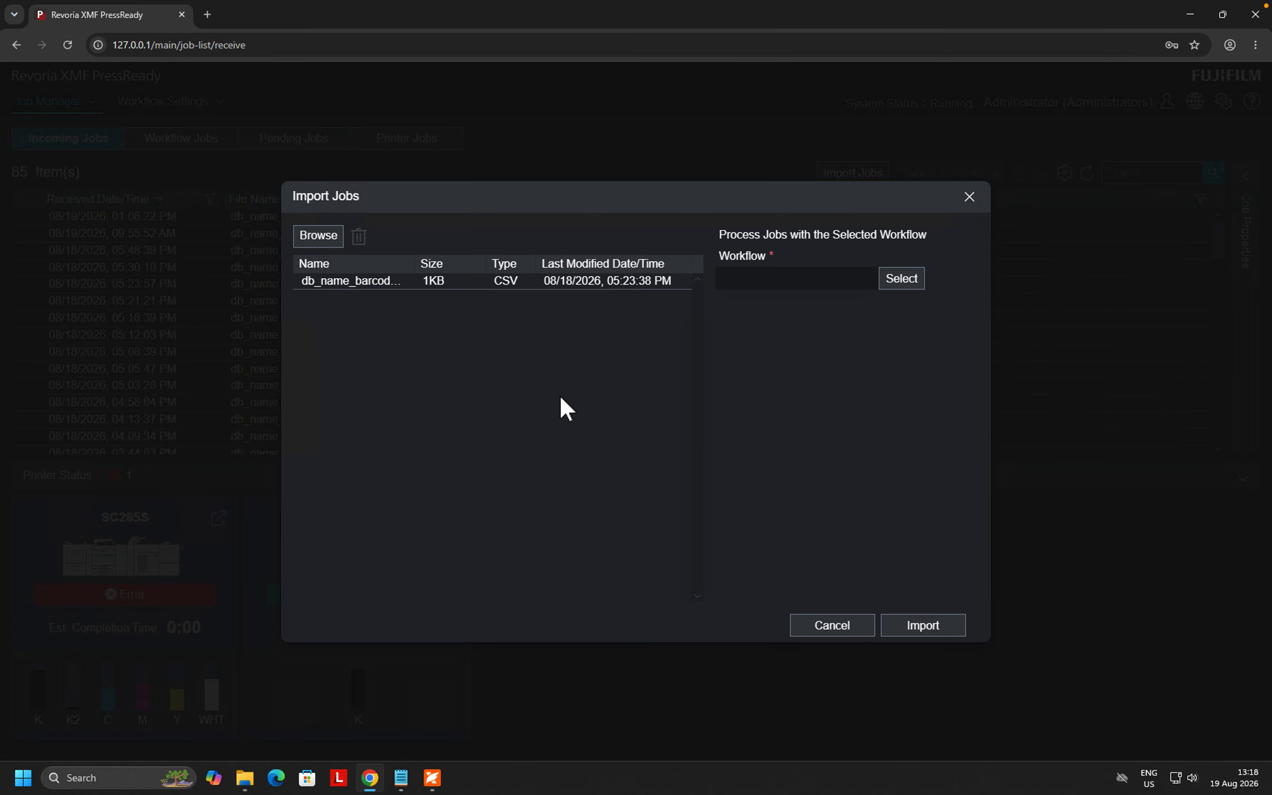
- Assign the 17.Selin_booklet_WF workflow and import the CSV job
{"action": "left_click", "coordinate": [901, 279]}
{"action": "scroll", "coordinate": [334, 289], "scroll_direction": "down", "scroll_amount": 2}
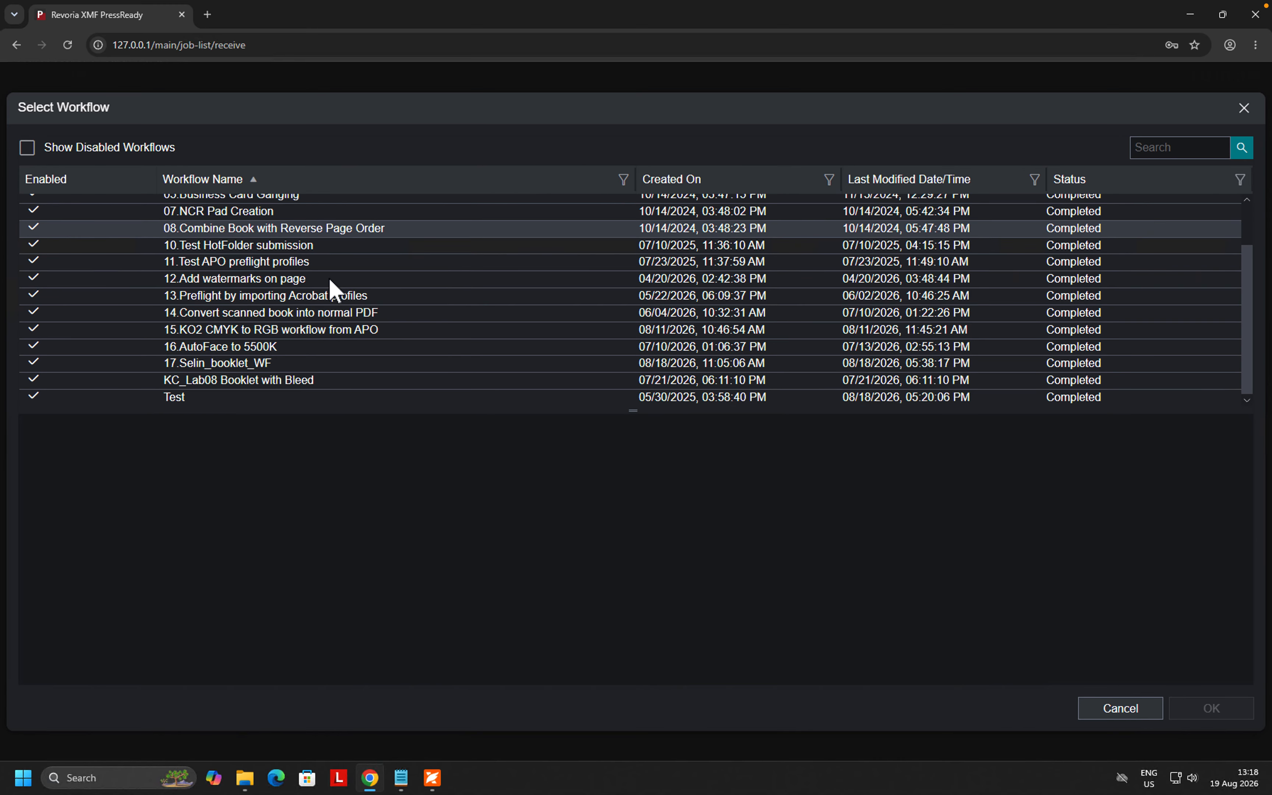
{"action": "left_click", "coordinate": [263, 362]}
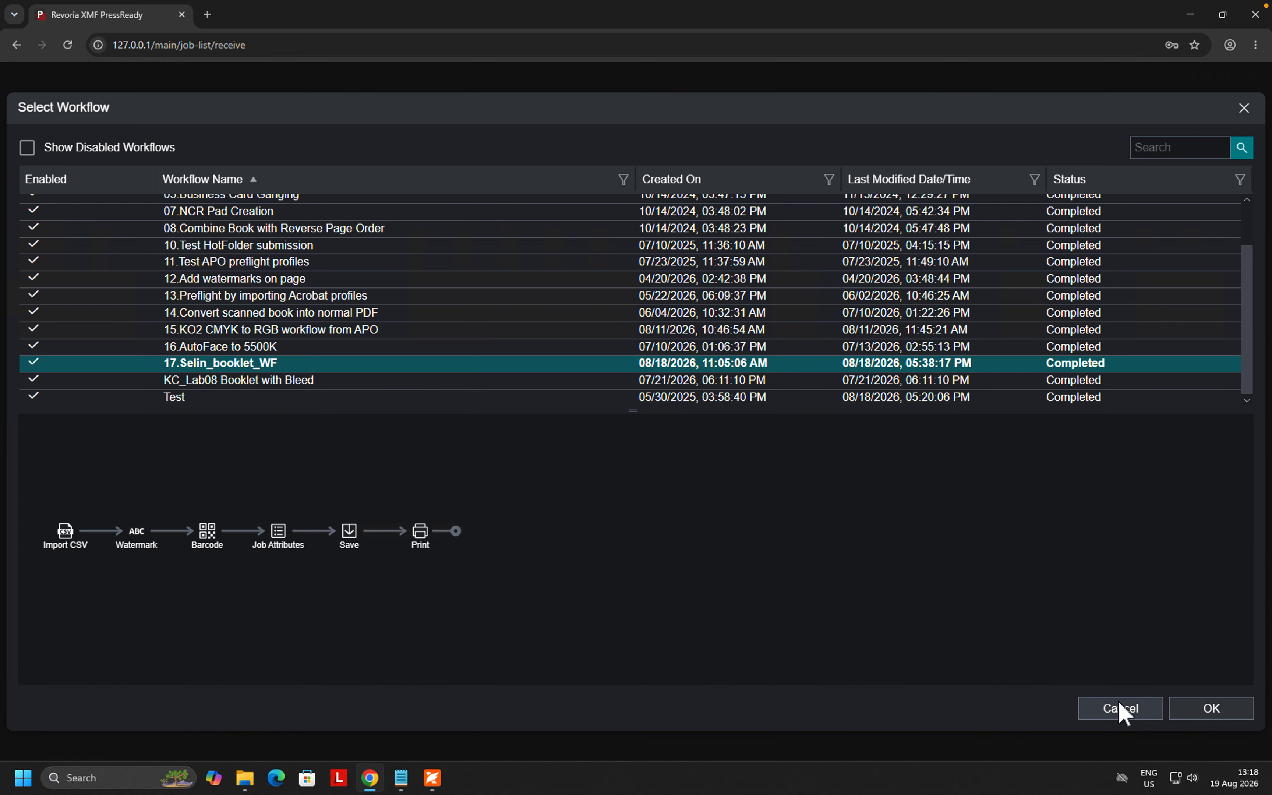
{"action": "left_click", "coordinate": [1174, 707]}
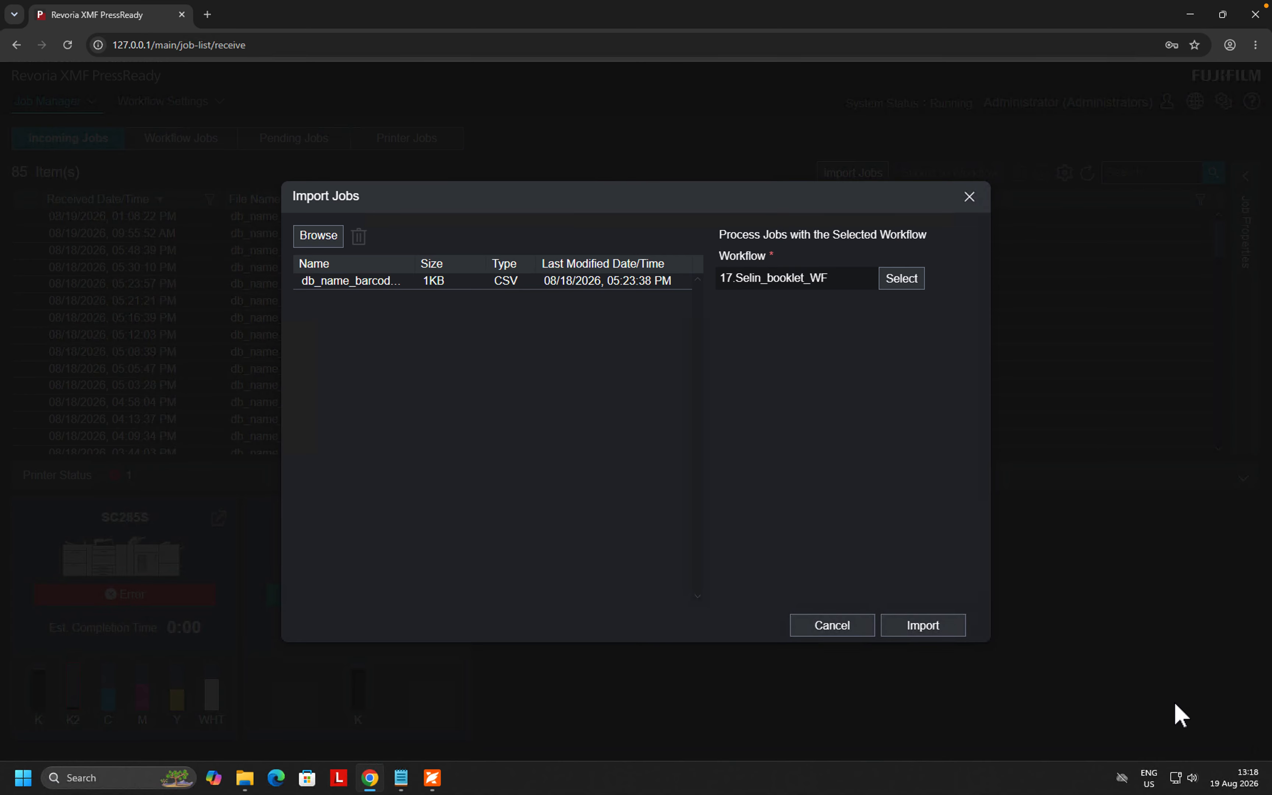
{"action": "left_click", "coordinate": [938, 621]}
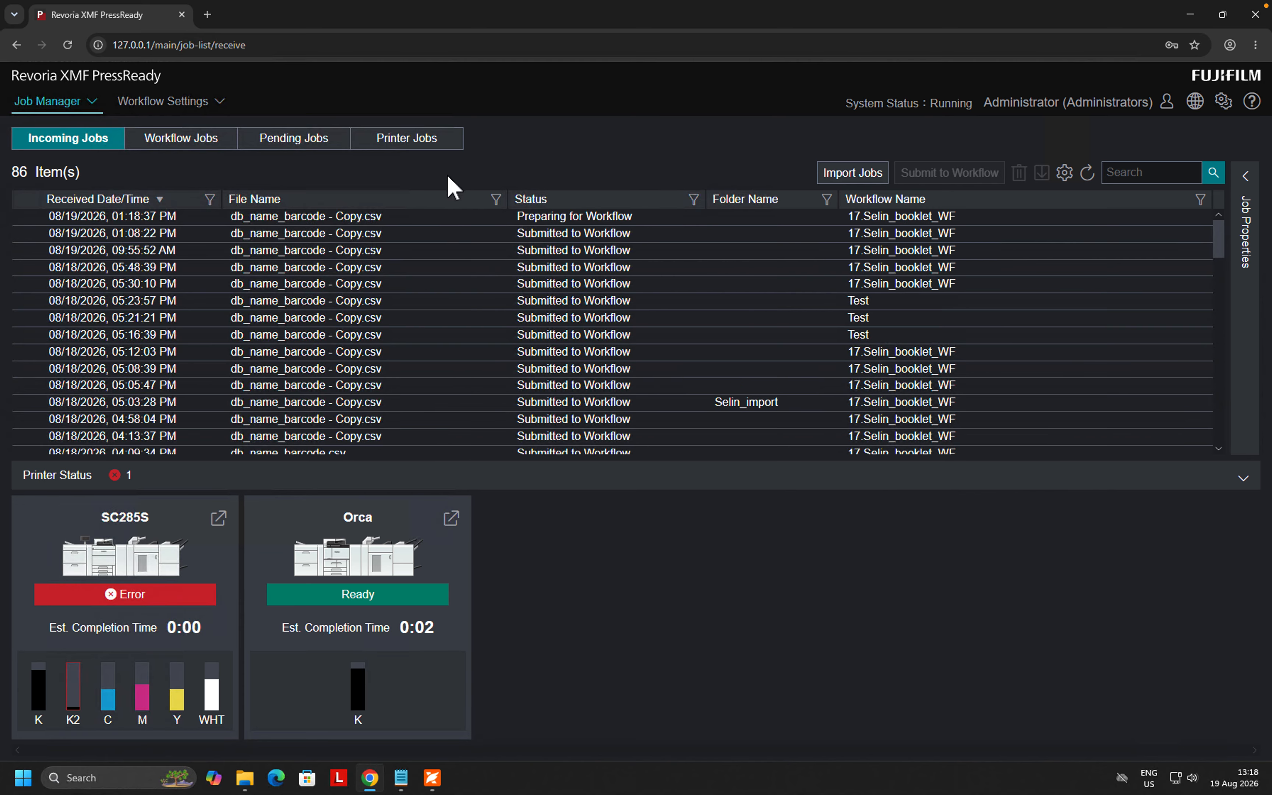
- Show Workflow Jobs and refresh until job 1708 and PDF jobs 1709–1713 read Completed
{"action": "left_click", "coordinate": [217, 144]}
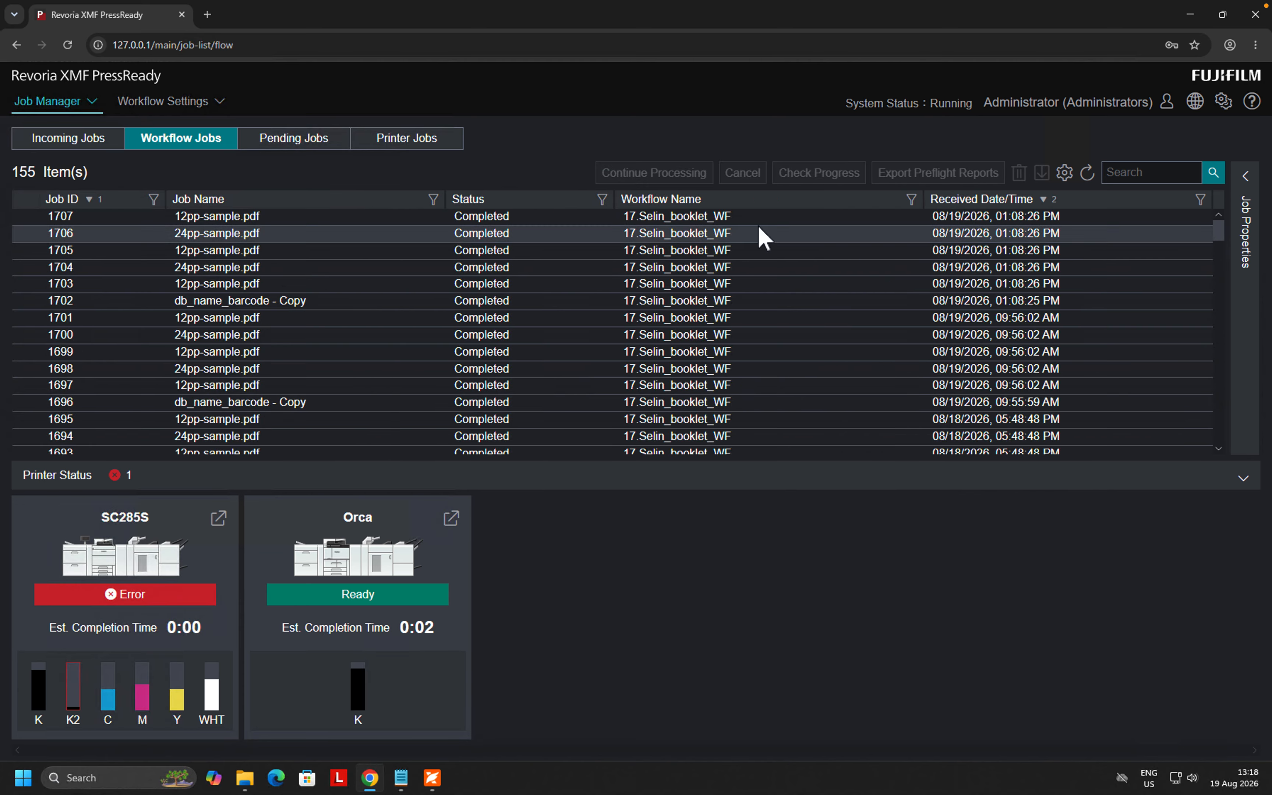
{"action": "left_click", "coordinate": [1087, 173]}
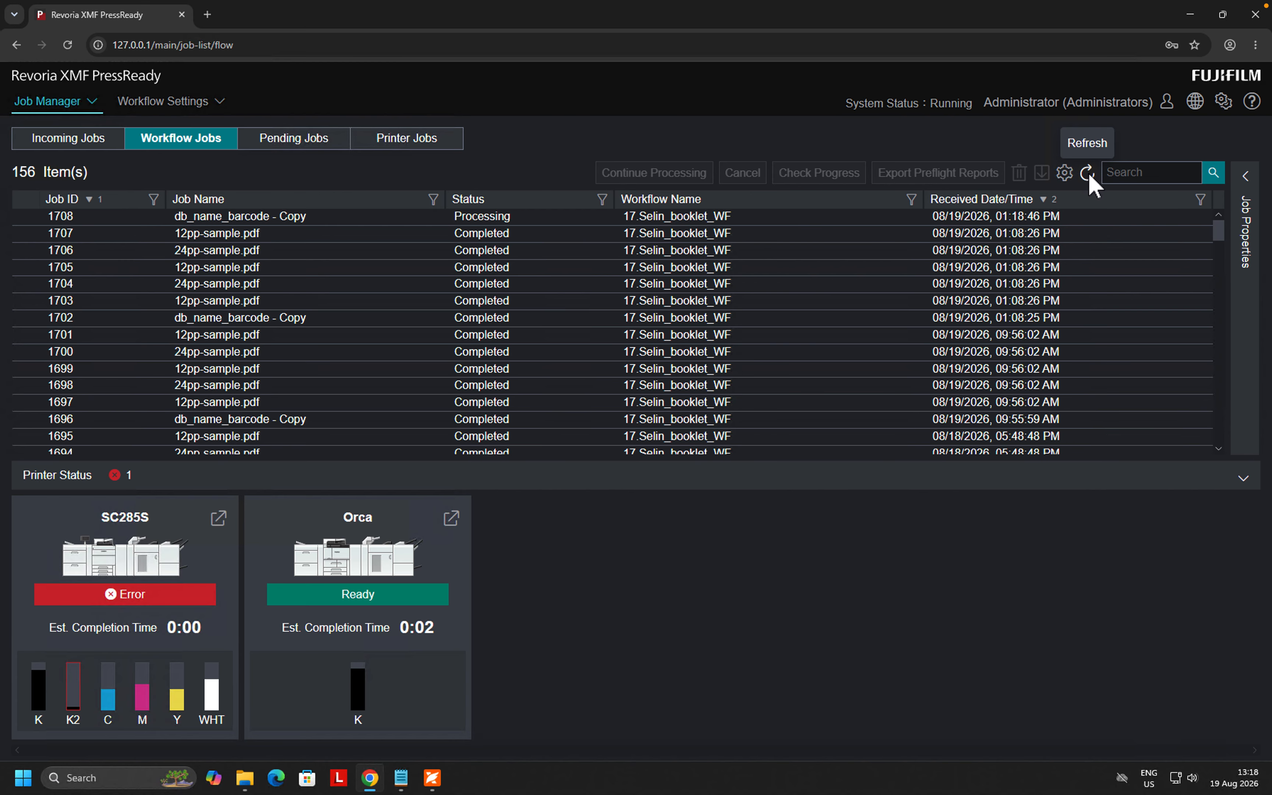
{"action": "left_click", "coordinate": [1087, 173]}
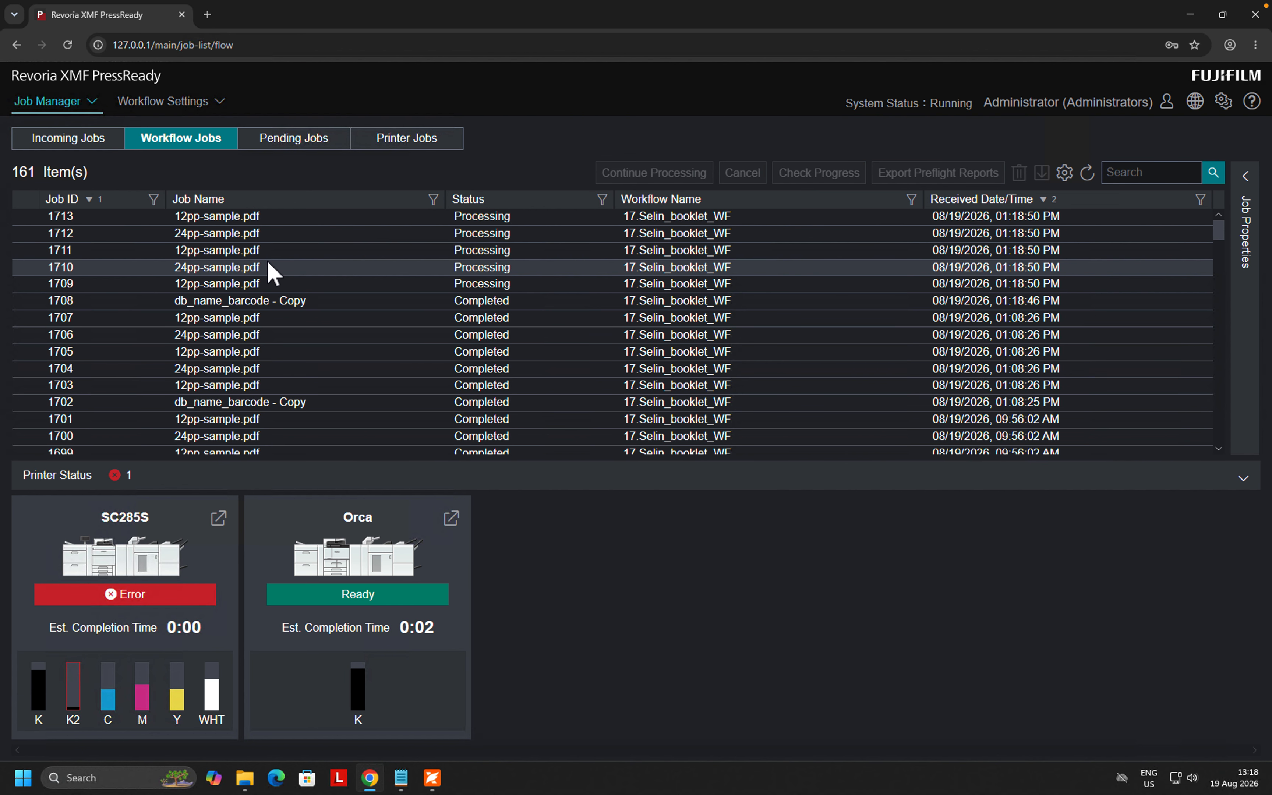
{"action": "left_click", "coordinate": [1087, 173]}
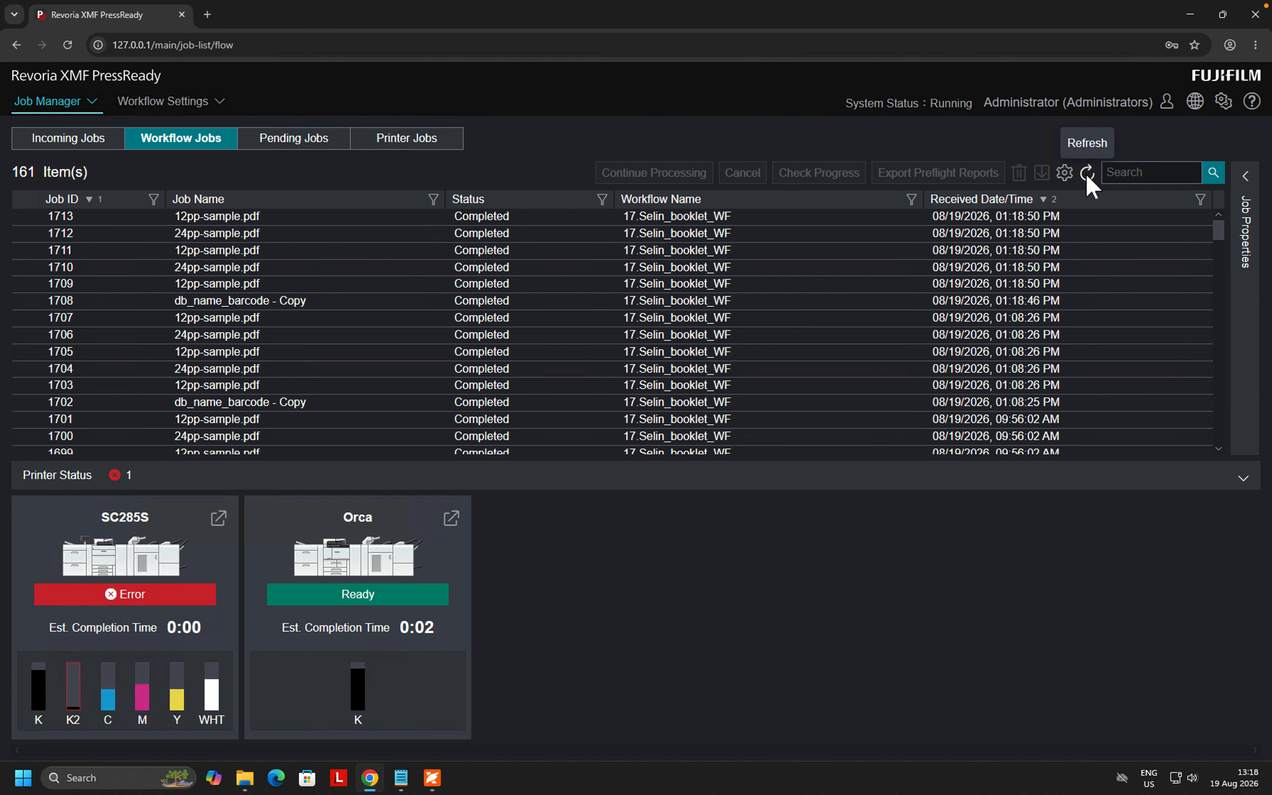
- Open 1709_12pp-sample.pdf from PR_output and pan to inspect its personalised name and barcode
{"action": "left_click", "coordinate": [1191, 16]}
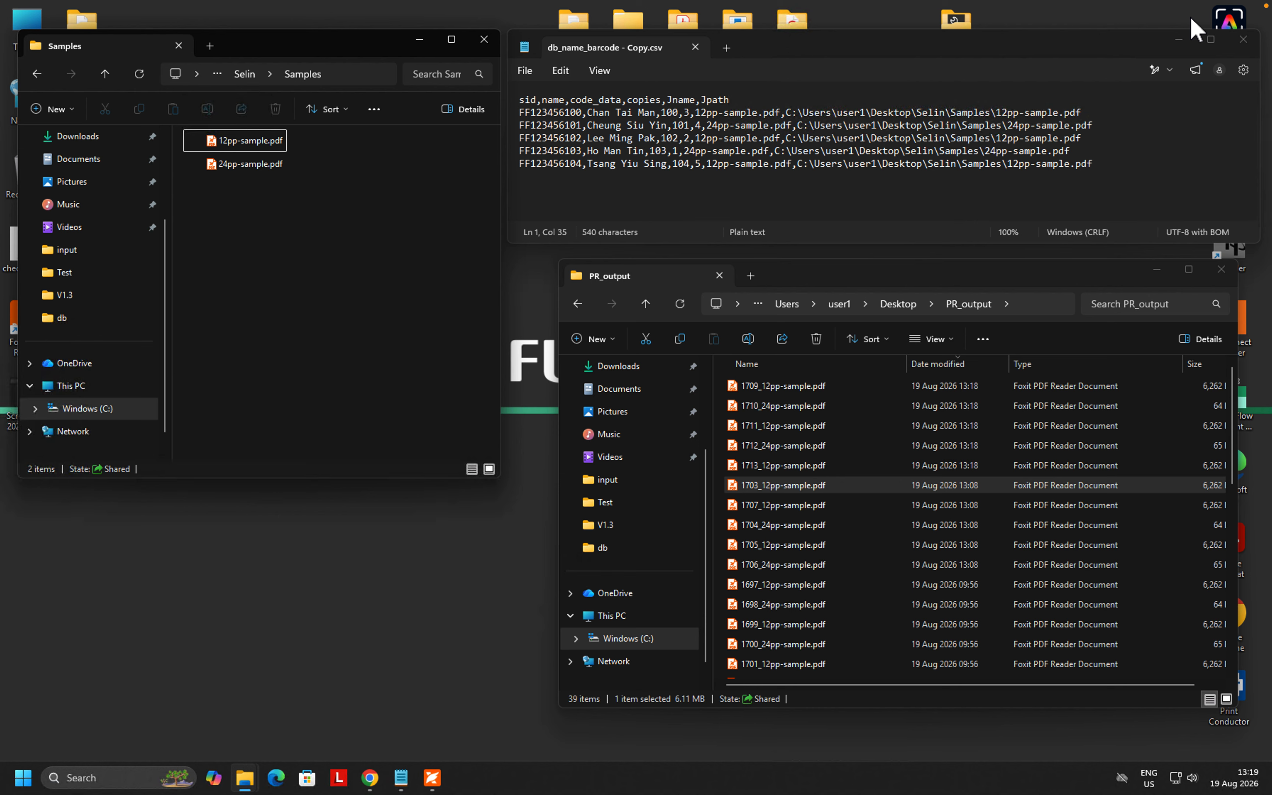
{"action": "double_click", "coordinate": [810, 385]}
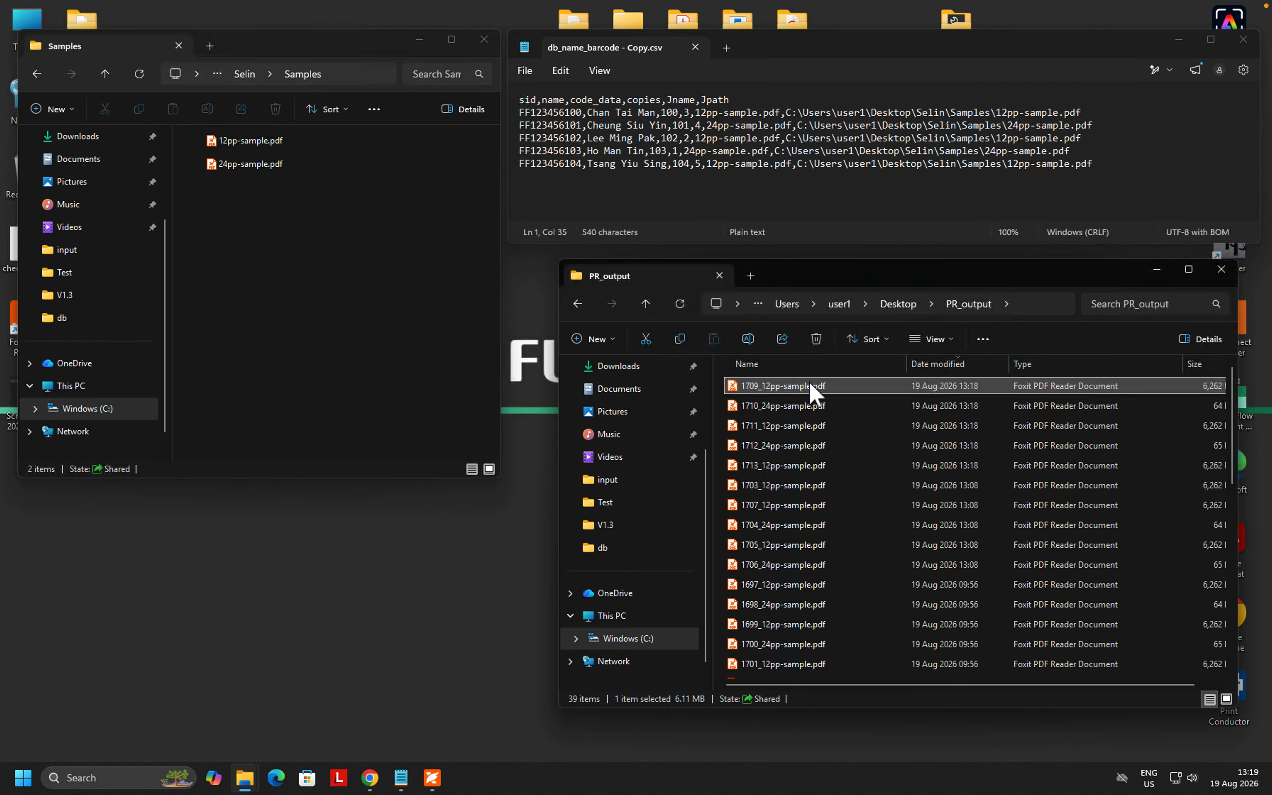
{"action": "left_click_drag", "start_coordinate": [594, 505], "coordinate": [616, 318]}
{"action": "left_click_drag", "start_coordinate": [587, 558], "coordinate": [596, 312]}
{"action": "left_click_drag", "start_coordinate": [583, 525], "coordinate": [596, 286]}
{"action": "left_click_drag", "start_coordinate": [509, 584], "coordinate": [513, 448]}
{"action": "left_click_drag", "start_coordinate": [371, 372], "coordinate": [372, 350]}
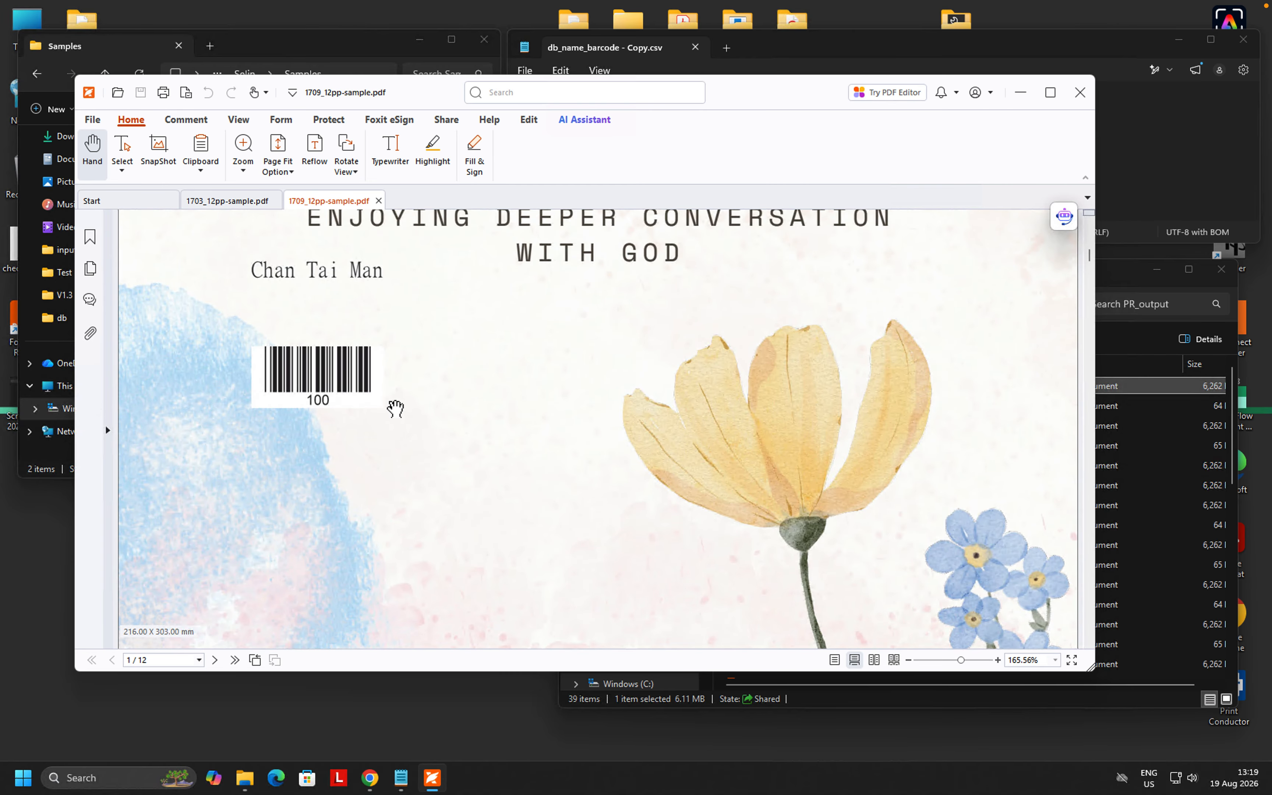
- Close the PDF reader and return to the PressReady Workflow Jobs list in the browser
{"action": "left_click", "coordinate": [1080, 92]}
{"action": "left_click", "coordinate": [611, 393]}
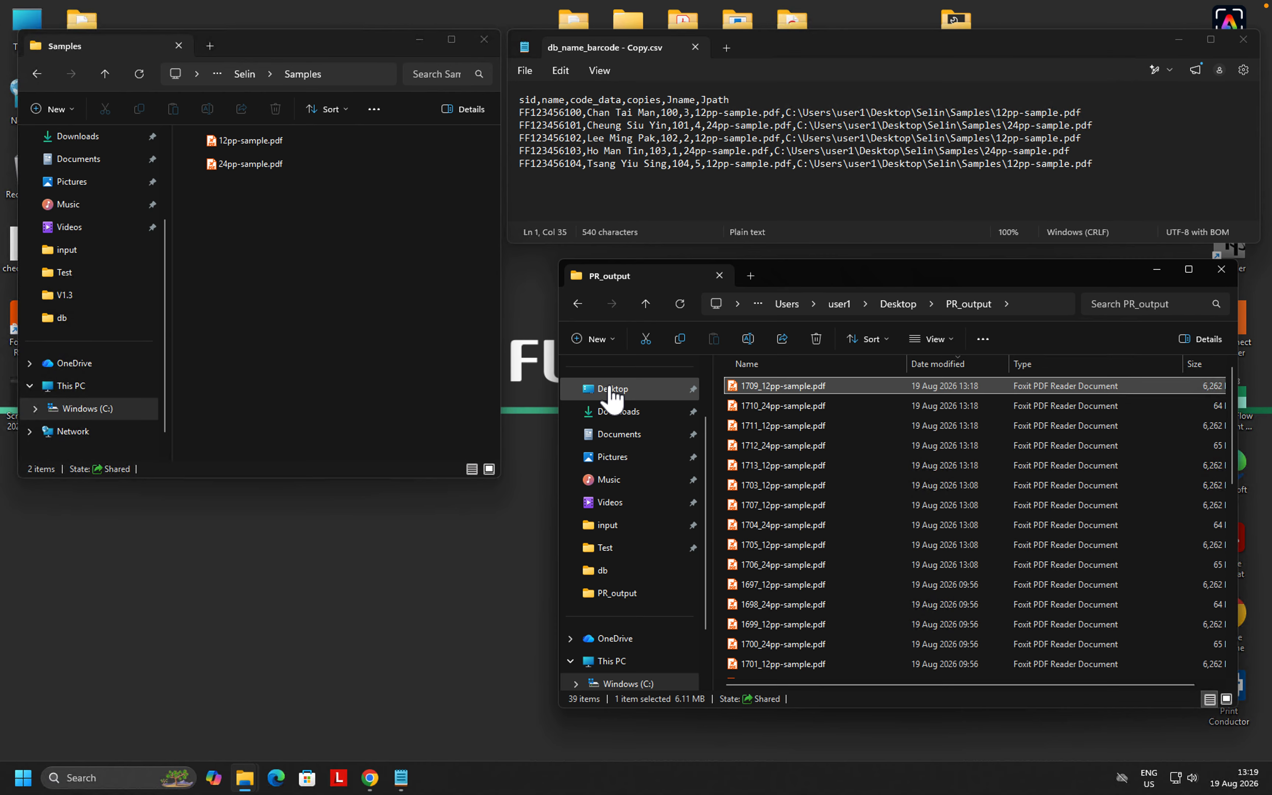
{"action": "left_click", "coordinate": [371, 788]}
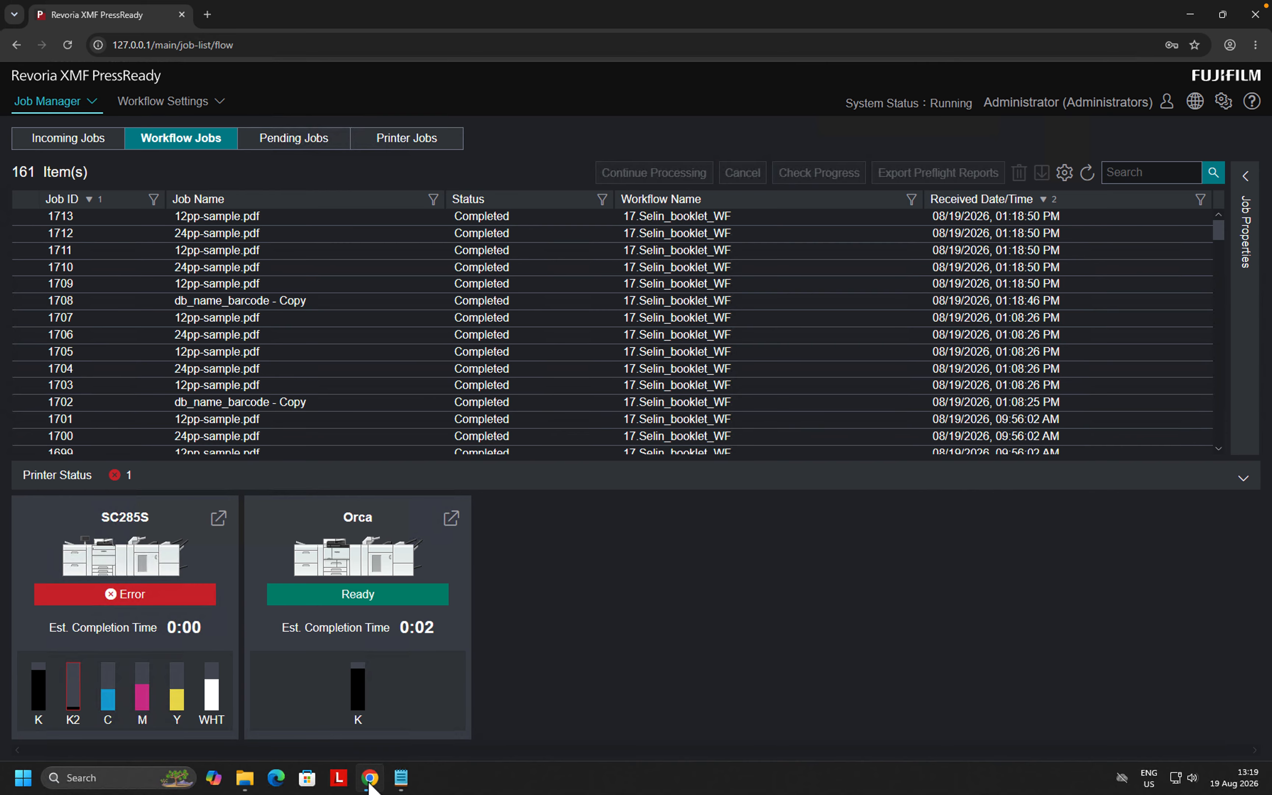
{"action": "left_click", "coordinate": [207, 15]}
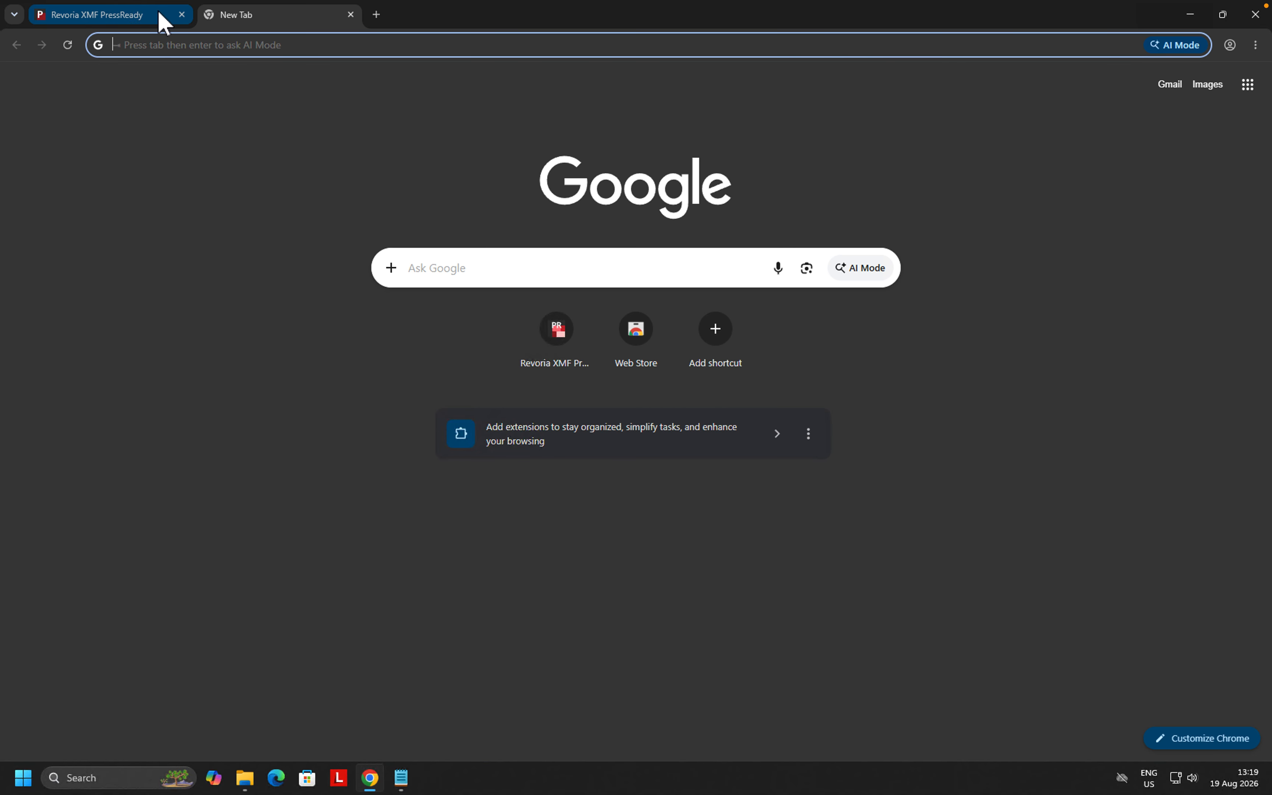
{"action": "left_click", "coordinate": [131, 16]}
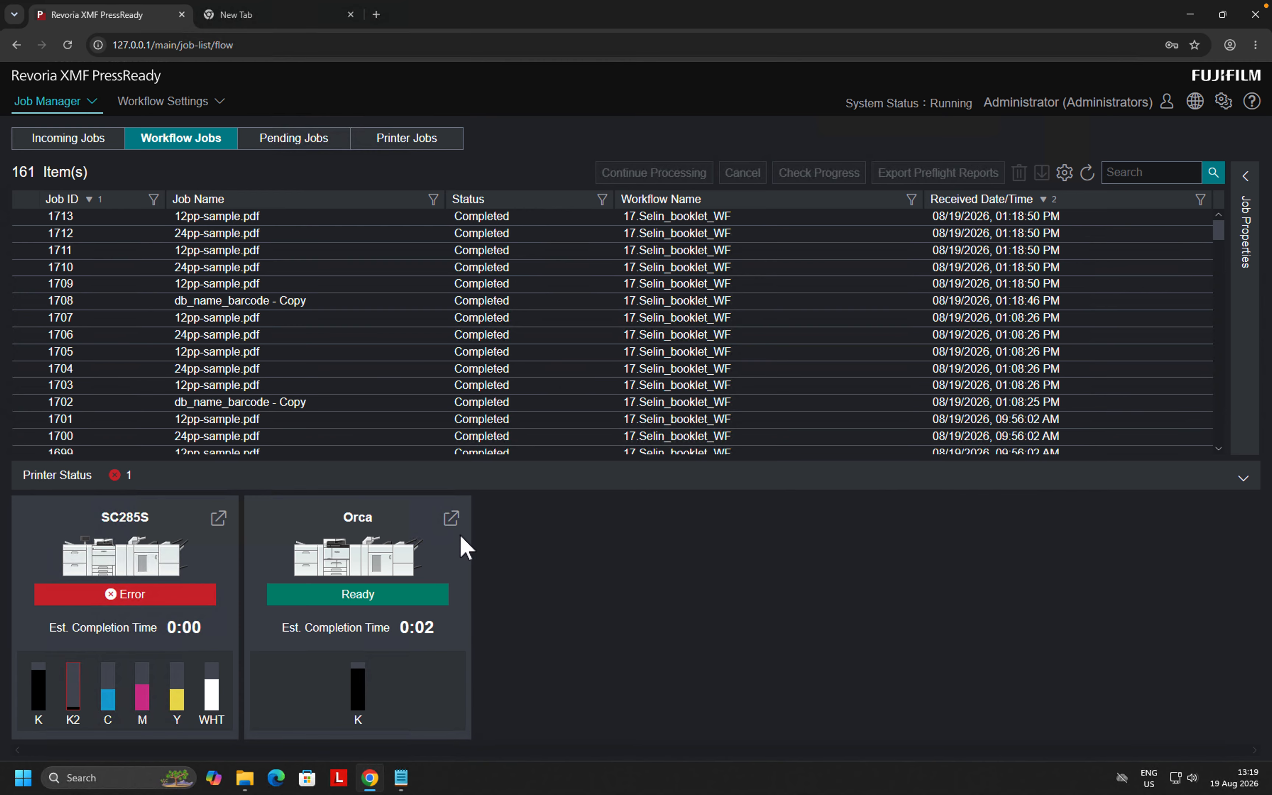
- Open the Orca printer web page and log in with the saved operator name and password
{"action": "left_click", "coordinate": [451, 519]}
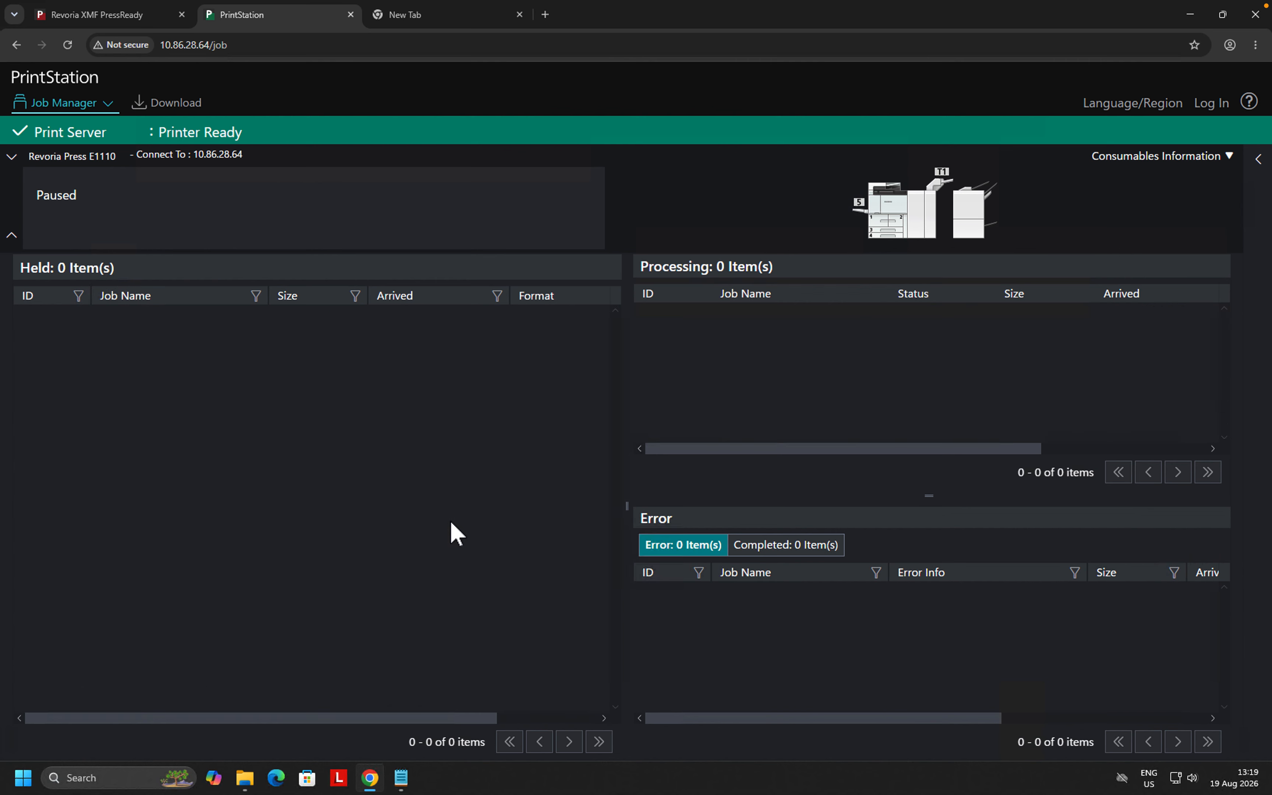
{"action": "left_click", "coordinate": [1209, 103]}
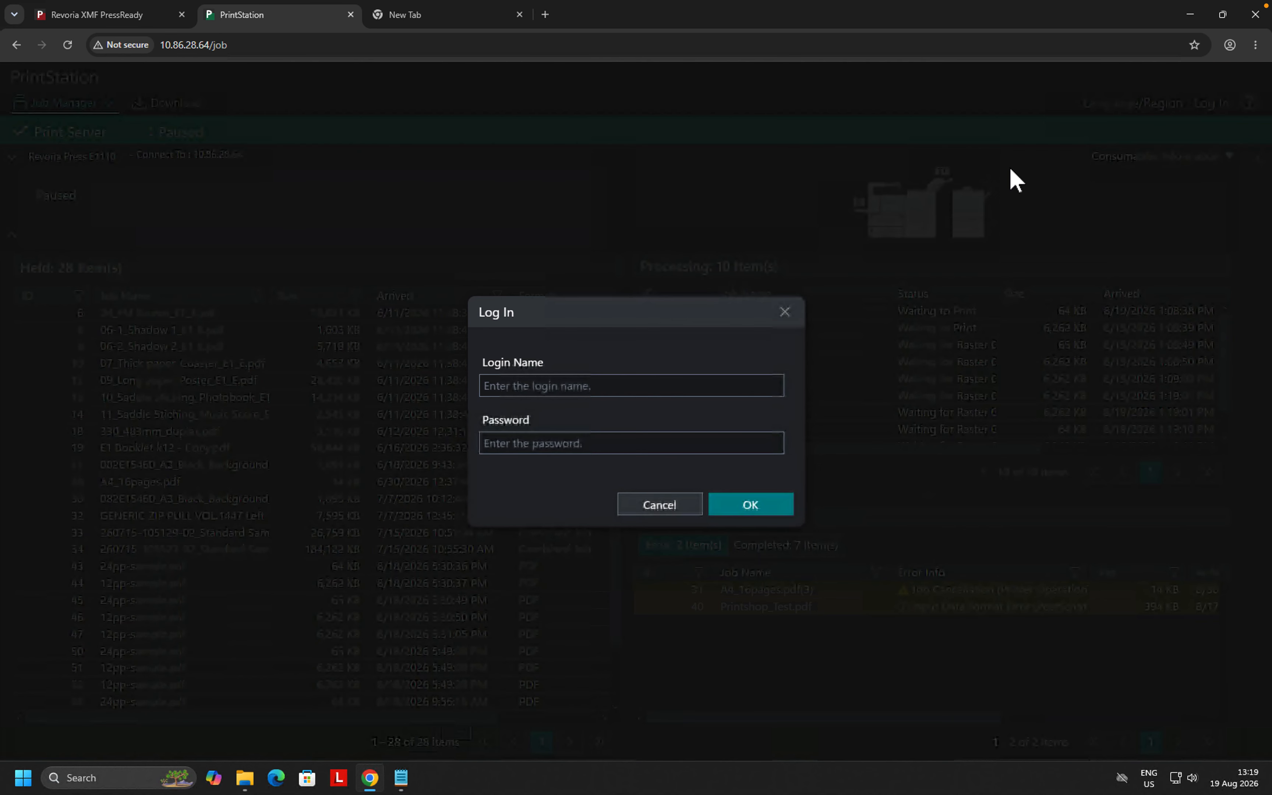
{"action": "left_click", "coordinate": [723, 385]}
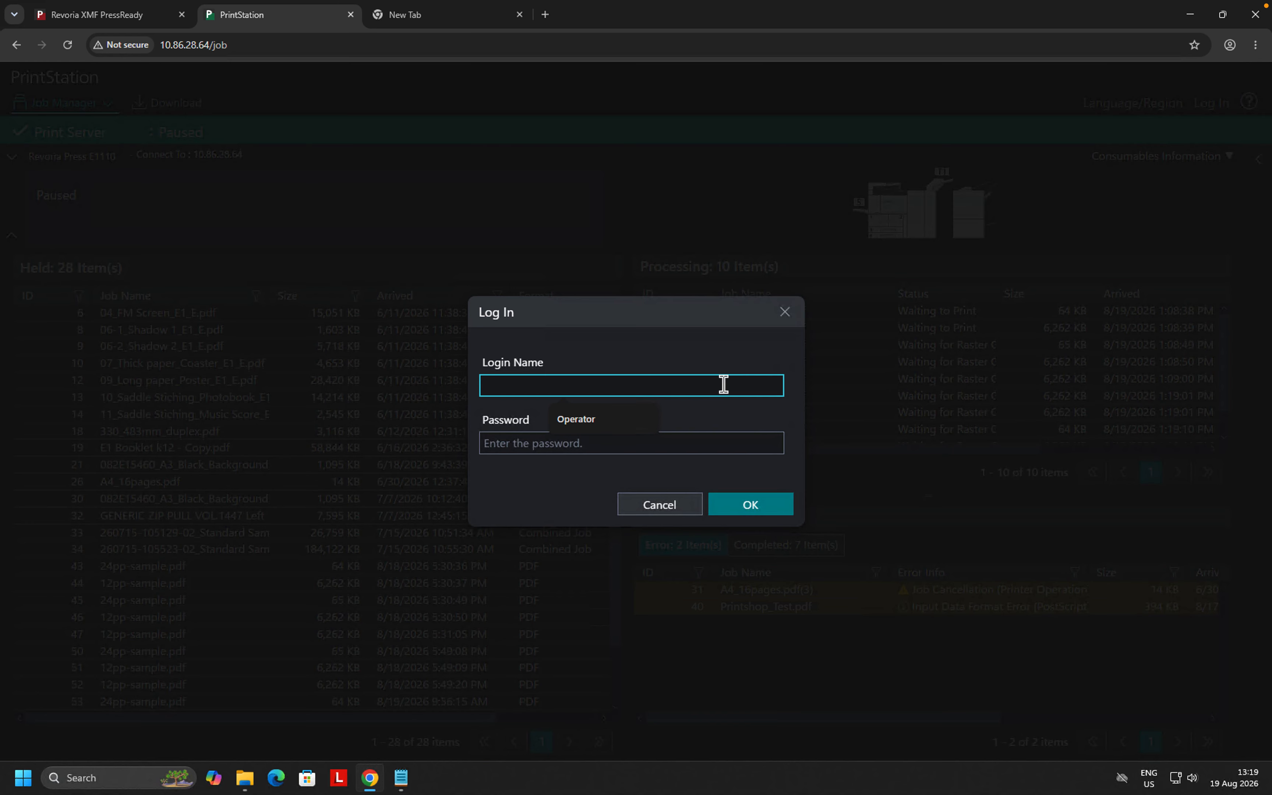
{"action": "left_click", "coordinate": [616, 431]}
{"action": "left_click", "coordinate": [602, 448]}
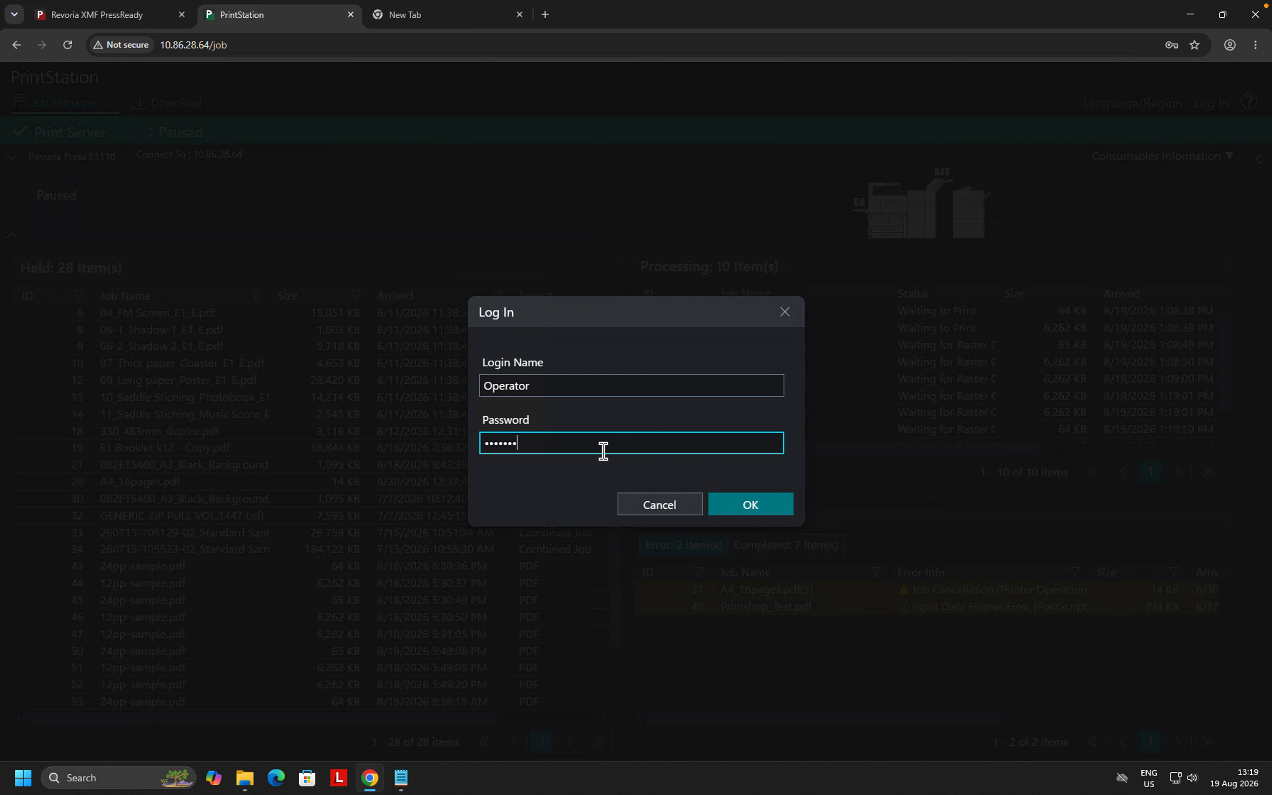
{"action": "left_click", "coordinate": [735, 506]}
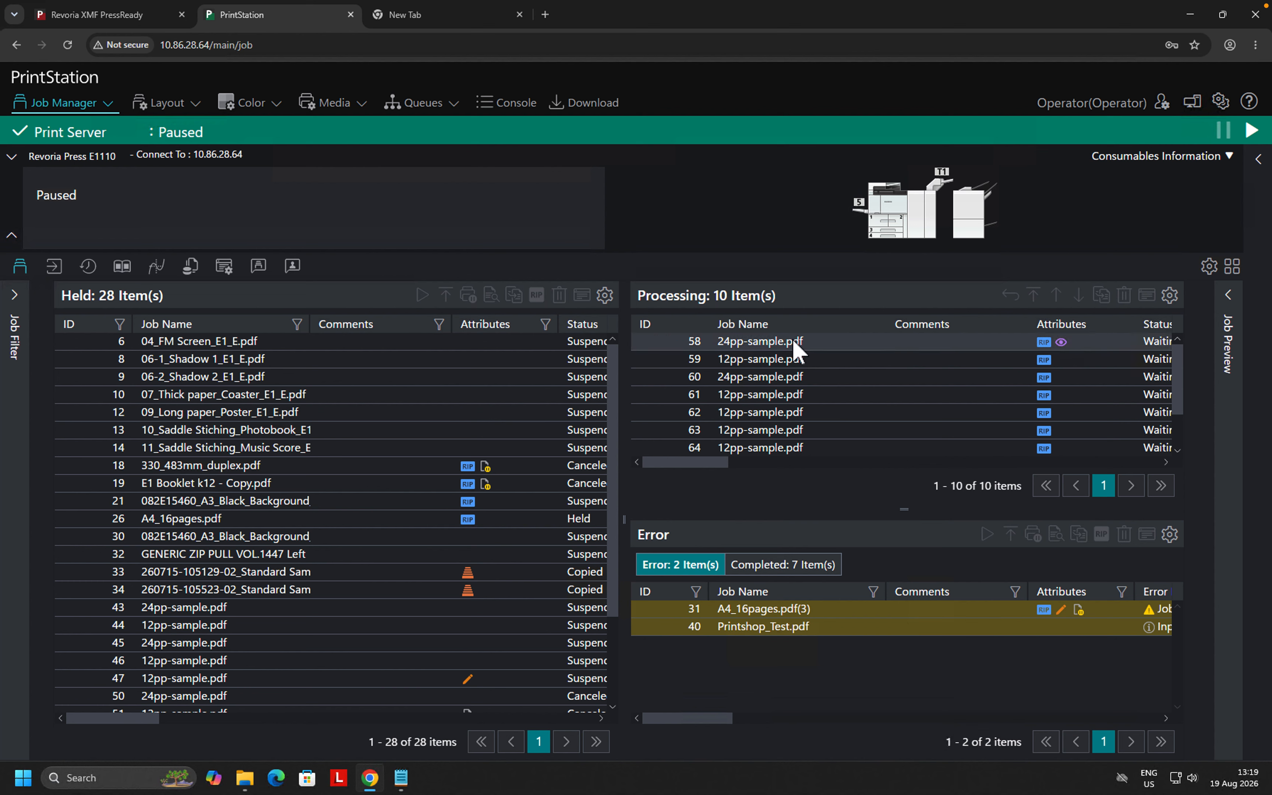
- Show Job History with start and end dates both set to 8/18/2026
{"action": "left_click", "coordinate": [88, 267]}
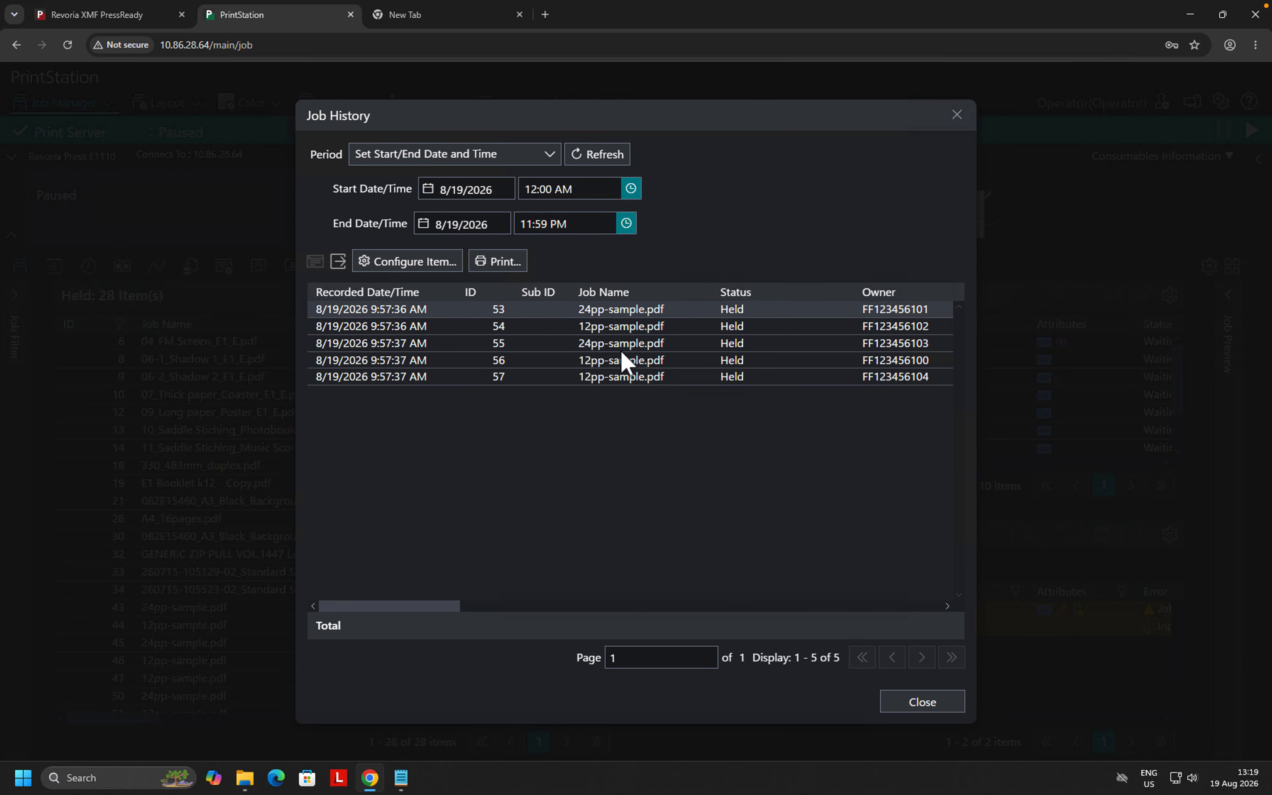
{"action": "left_click", "coordinate": [465, 190]}
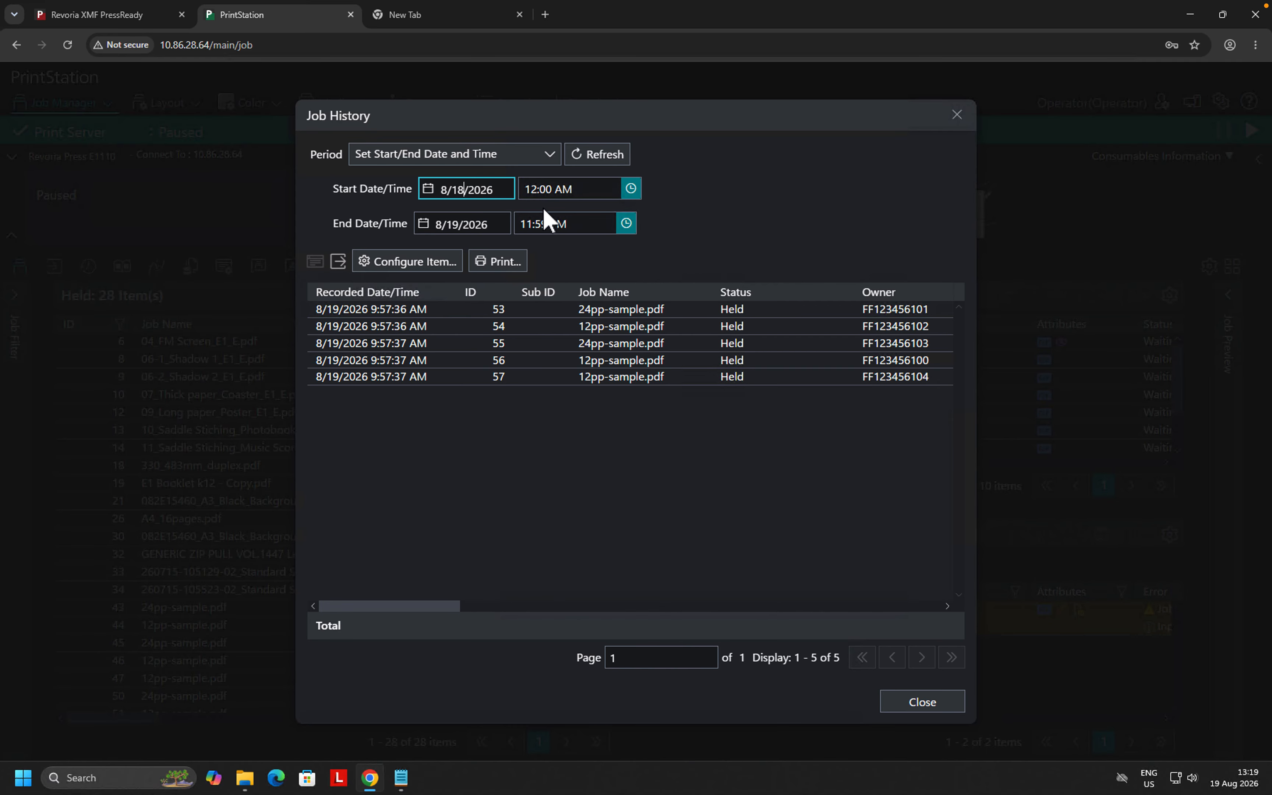
{"action": "left_click", "coordinate": [458, 223]}
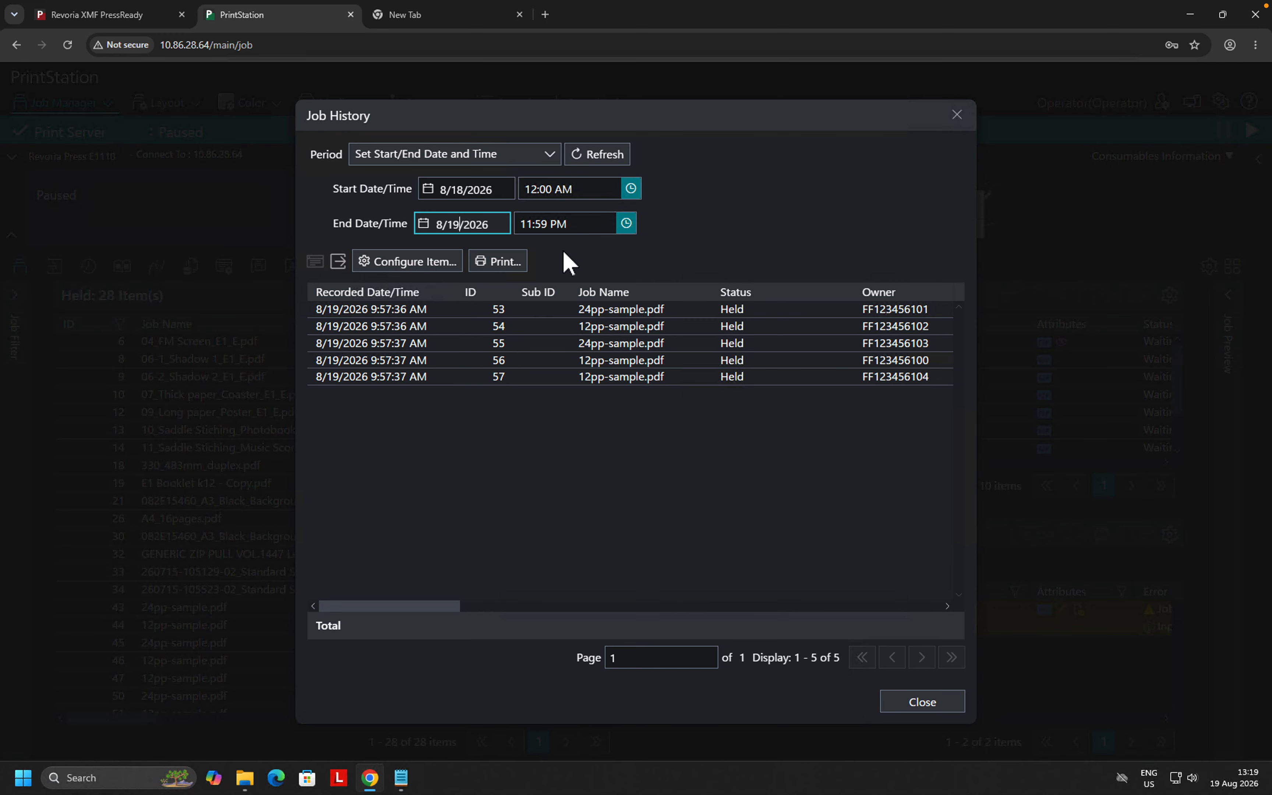
{"action": "key", "text": "BackSpace"}
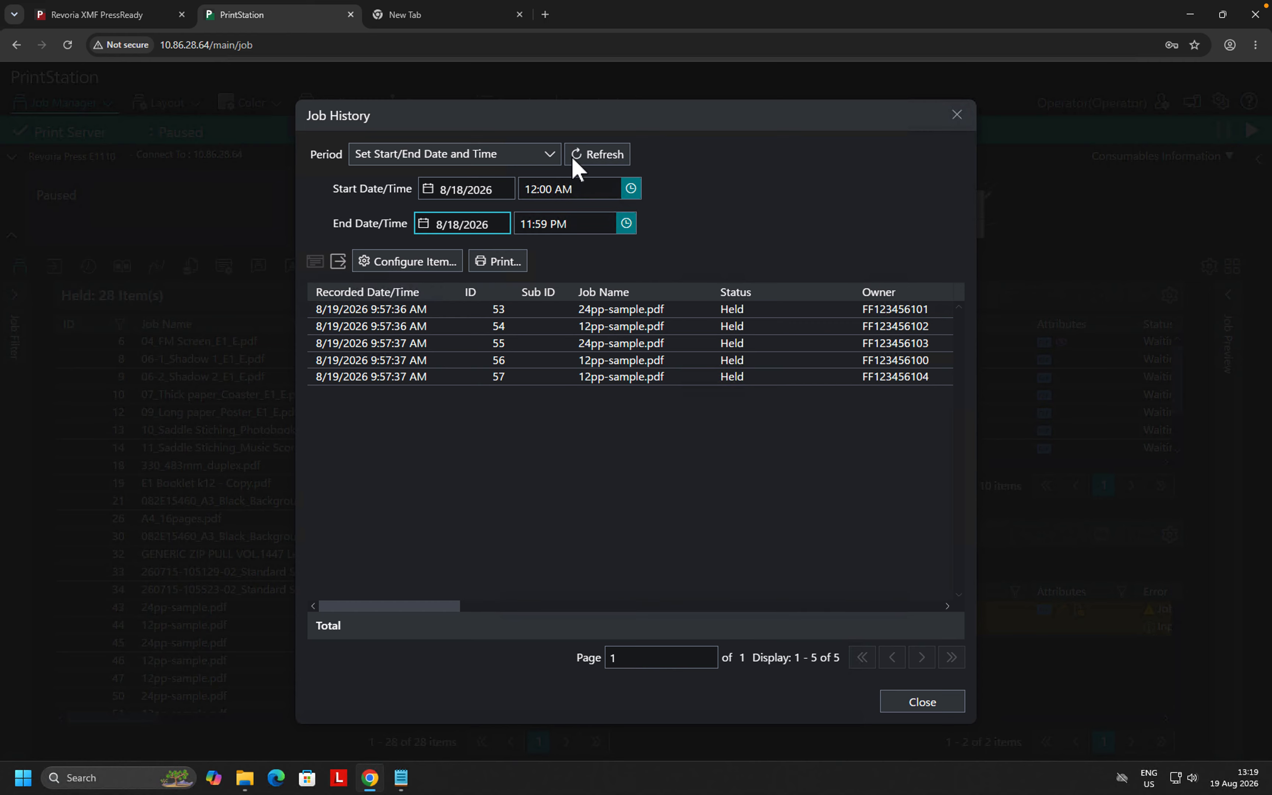
{"action": "left_click", "coordinate": [603, 158]}
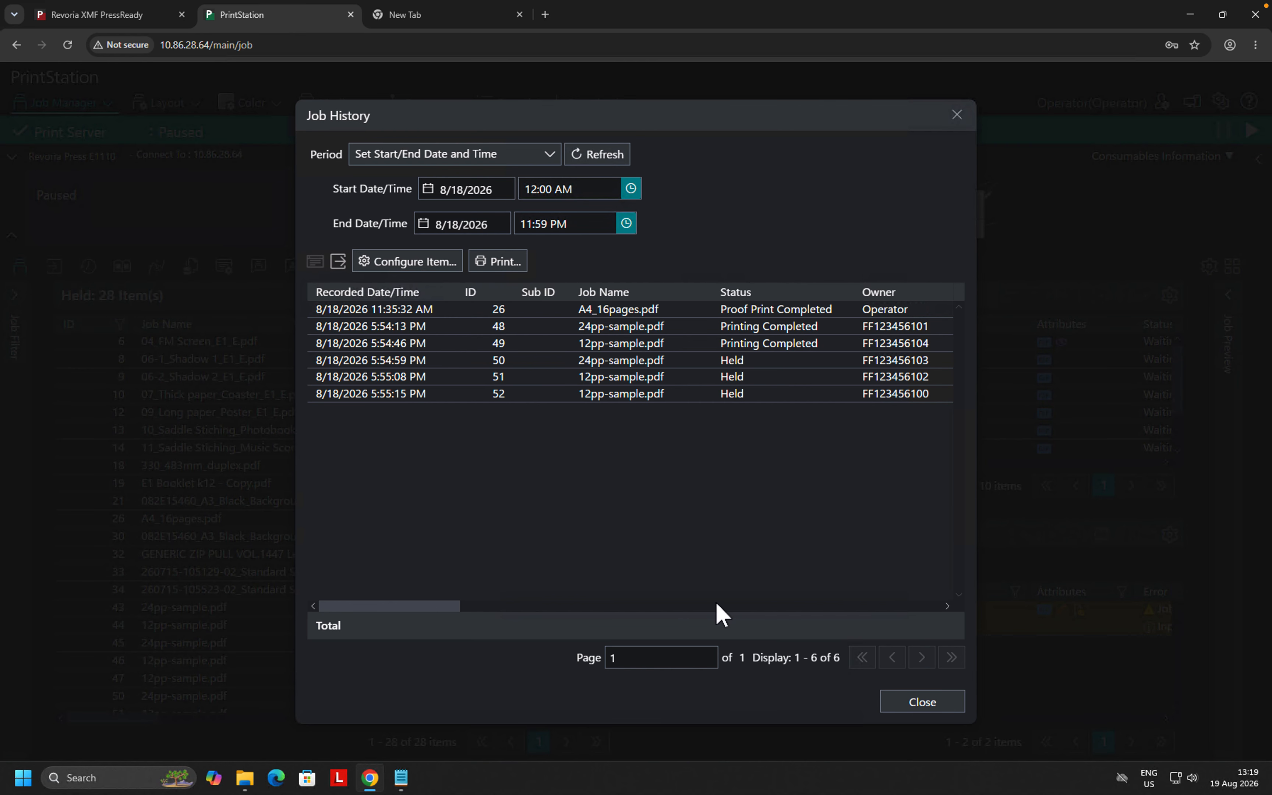
- Select the 5:54:13 PM job and scroll the table right to its copies and page counts
{"action": "left_click", "coordinate": [739, 330]}
{"action": "left_click", "coordinate": [449, 606]}
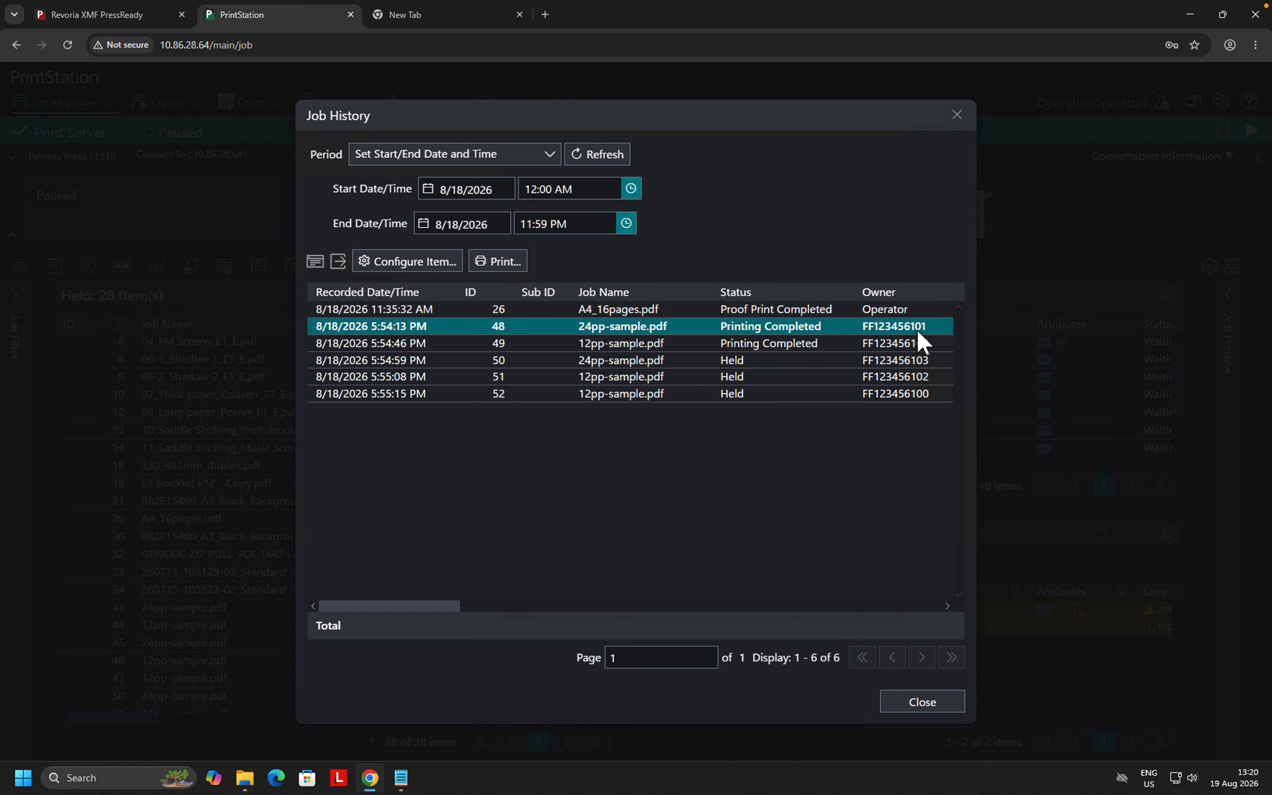
{"action": "left_click", "coordinate": [459, 607]}
{"action": "left_click_drag", "start_coordinate": [460, 607], "coordinate": [896, 631]}
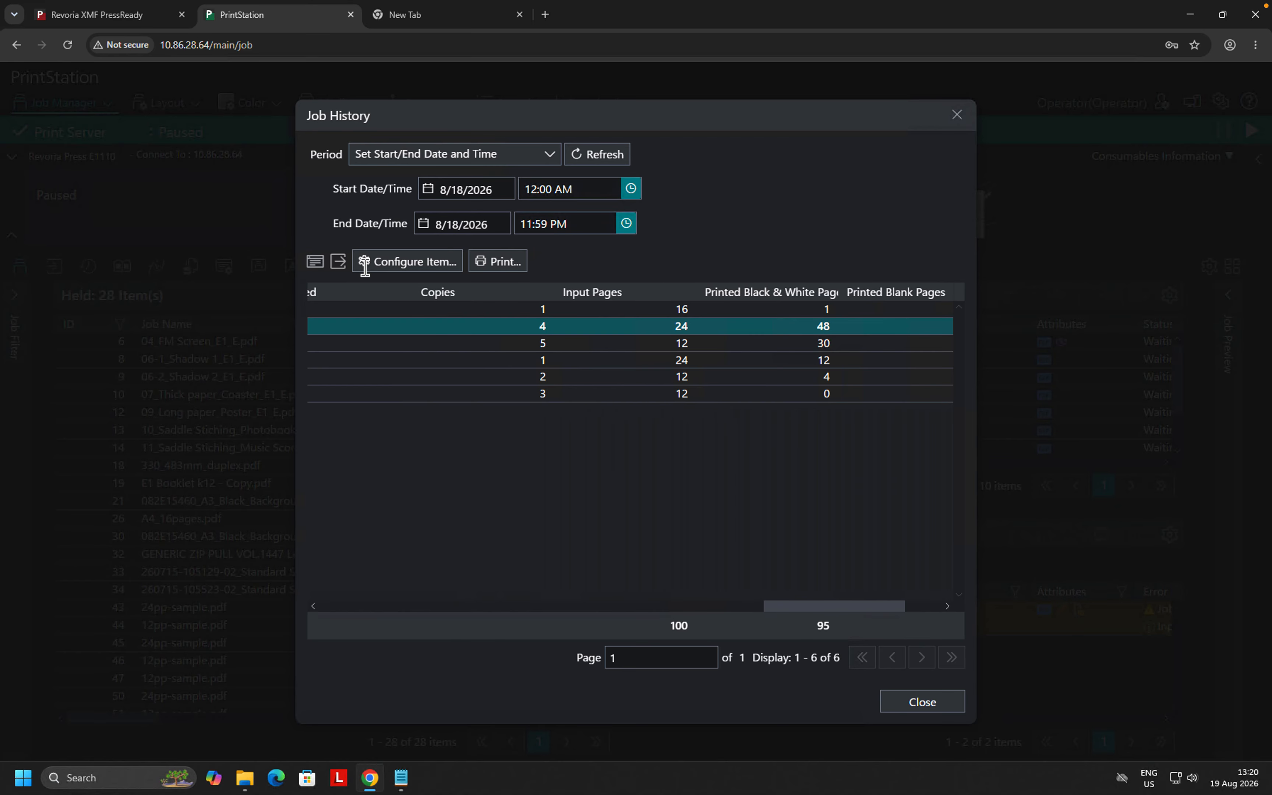
- Cancel the Export Job History dialog and close Job History, returning to Job Manager
{"action": "left_click", "coordinate": [338, 262]}
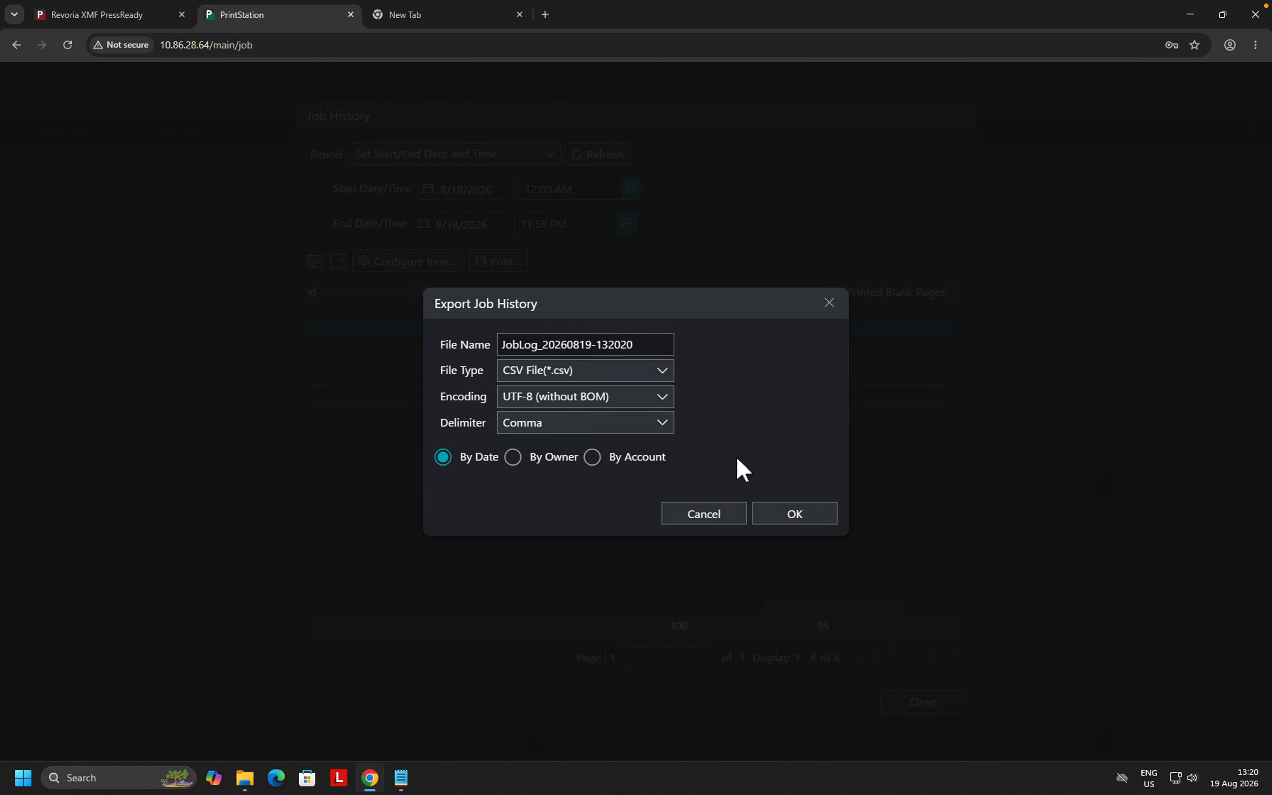
{"action": "left_click", "coordinate": [706, 512]}
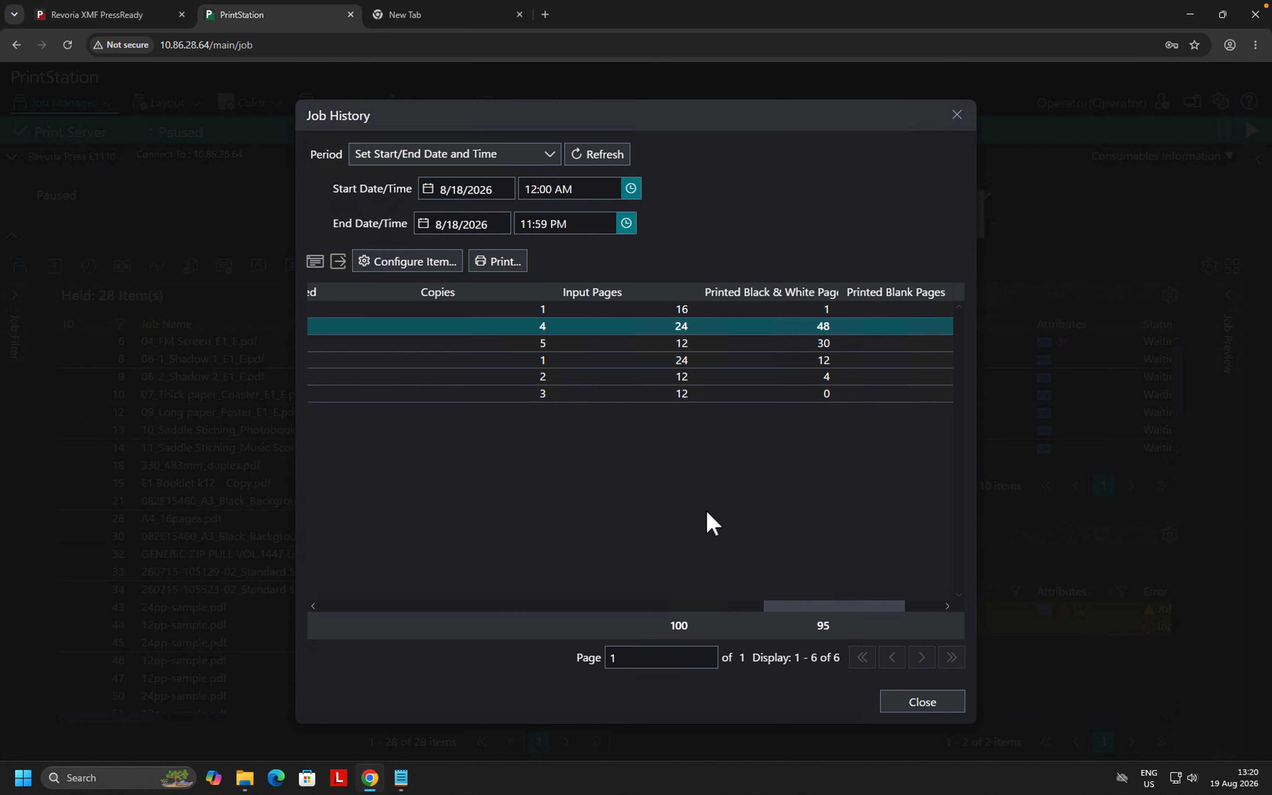
{"action": "left_click", "coordinate": [923, 705]}
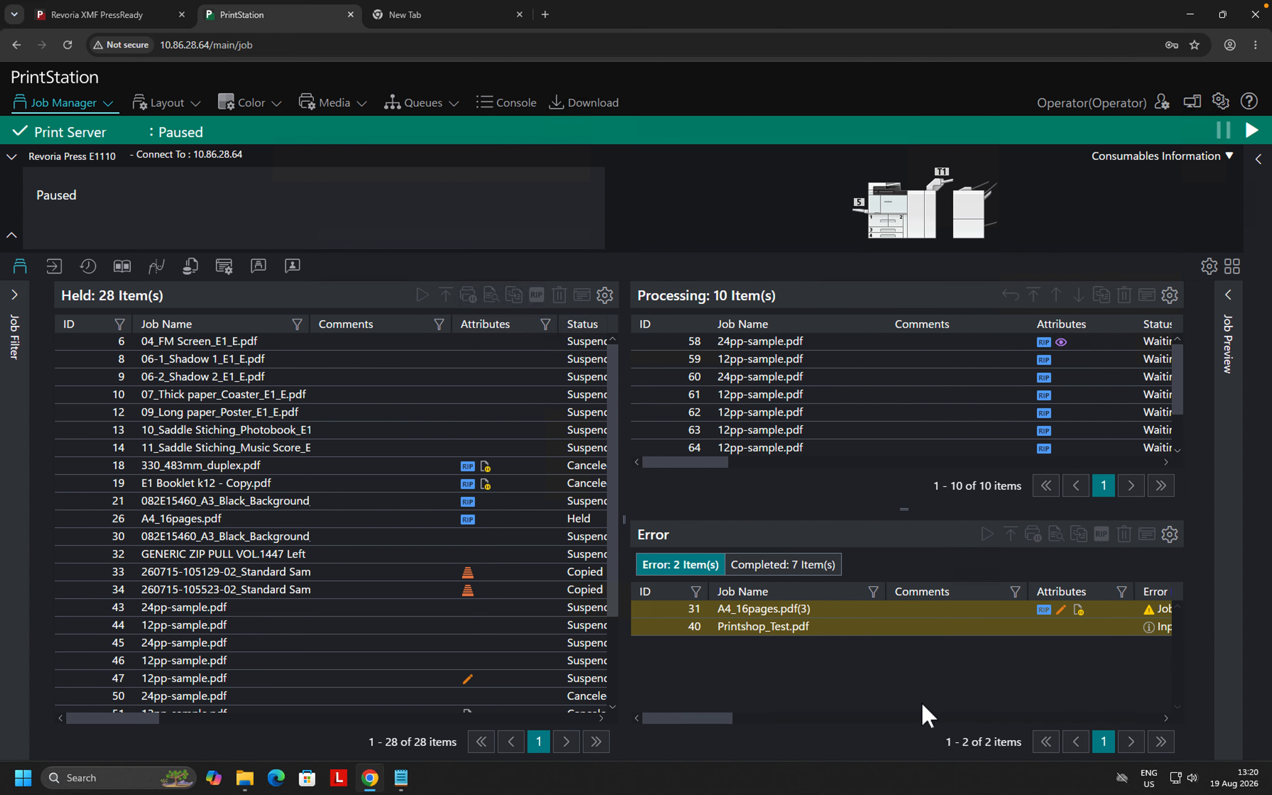